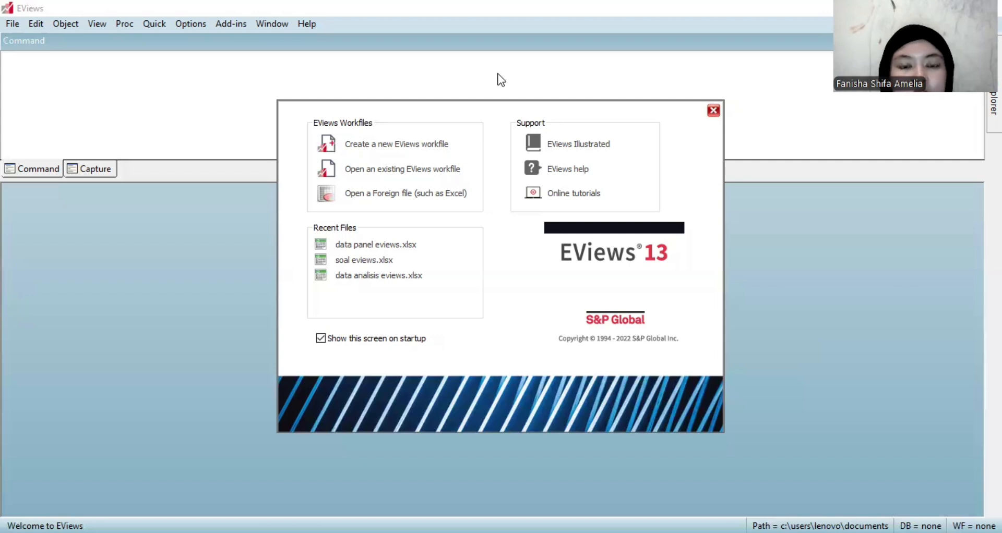
Create a new balanced panel workfile with annual data from 1935 to 1954 and 4 cross sections.
click(430, 148)
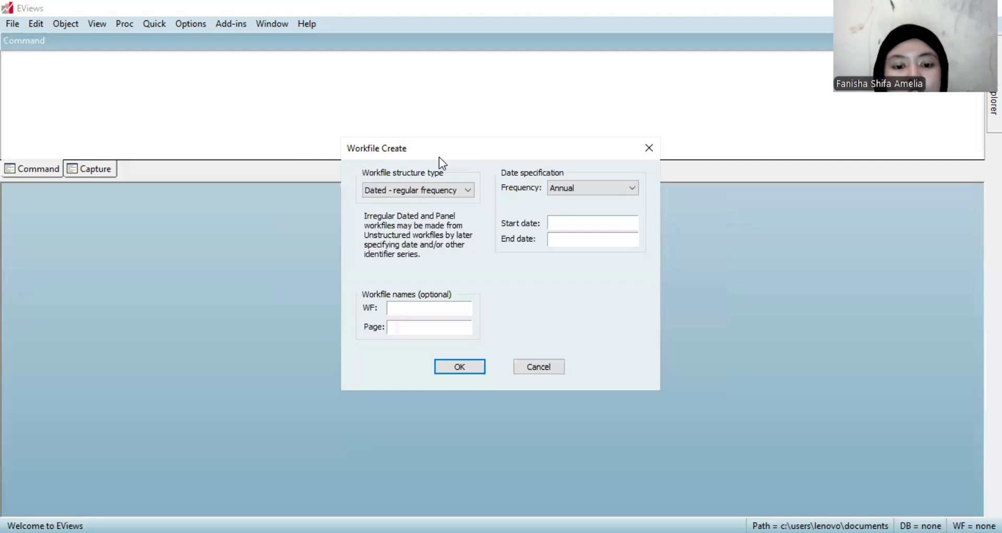
click(458, 198)
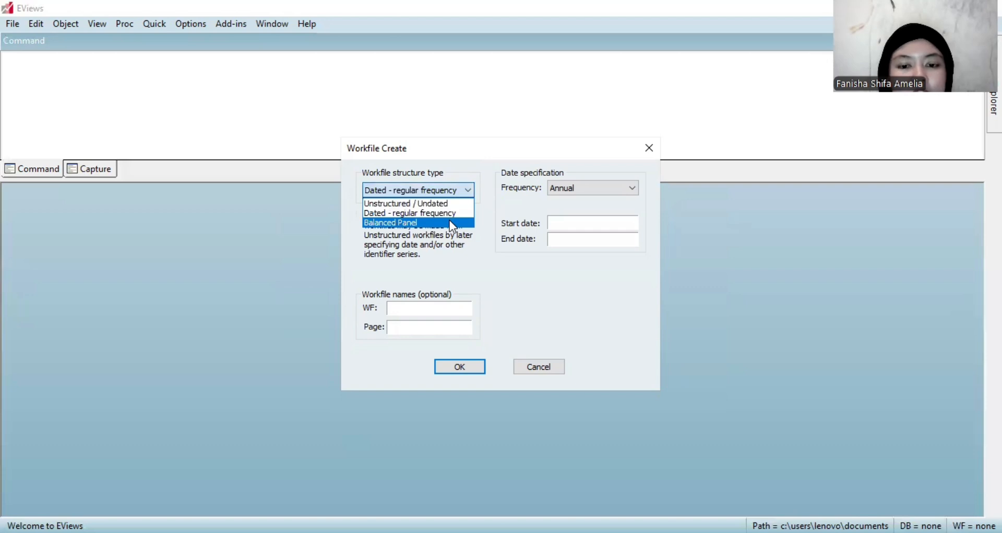
click(453, 227)
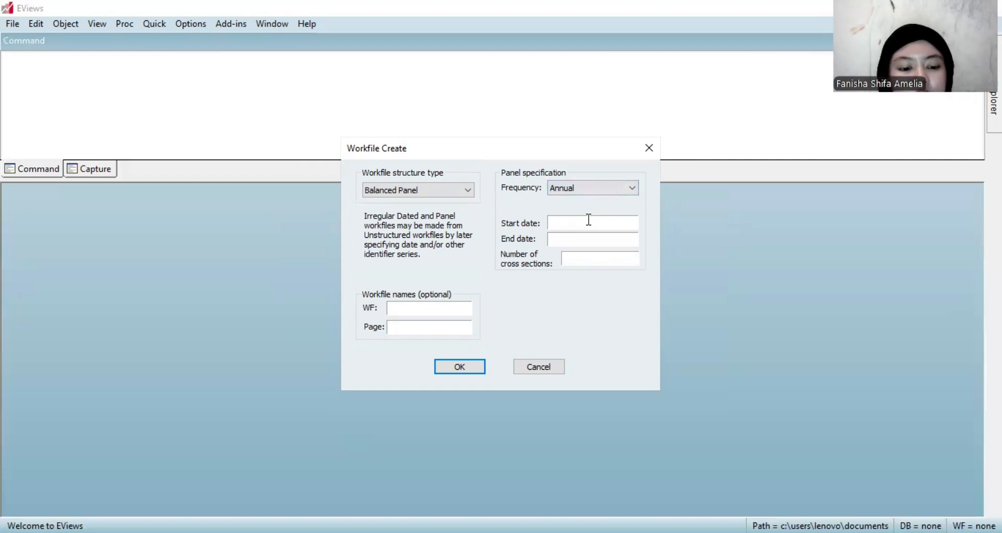
text(1)
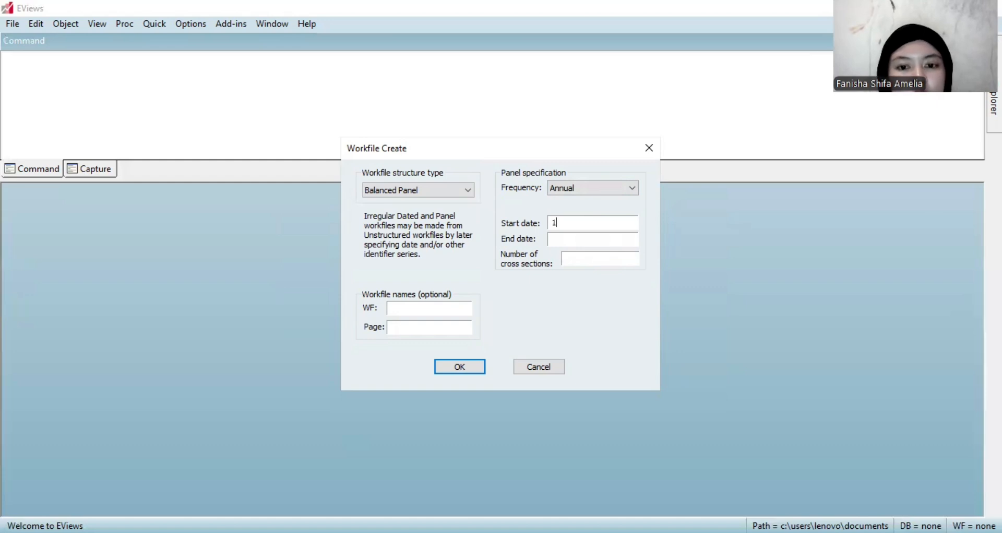
text(9)
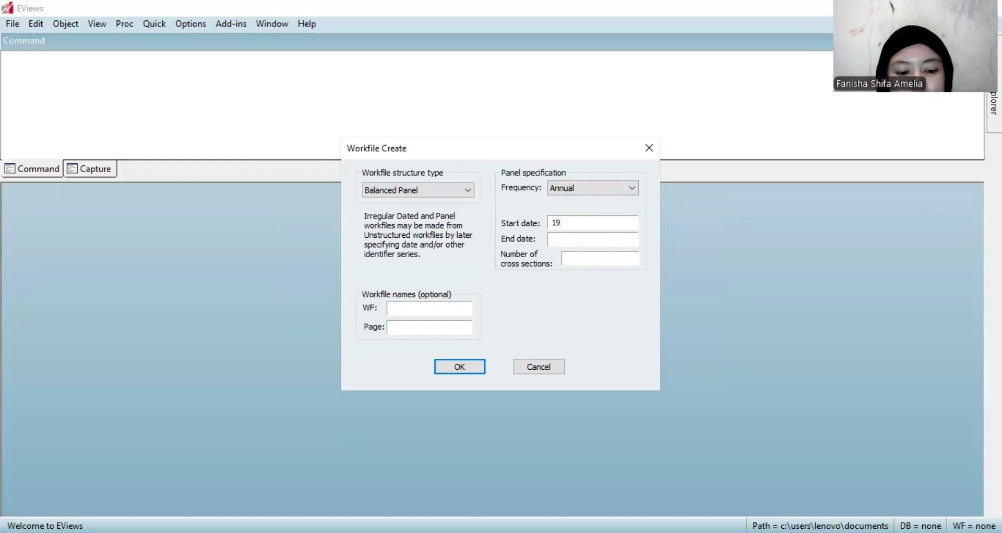
text(35)
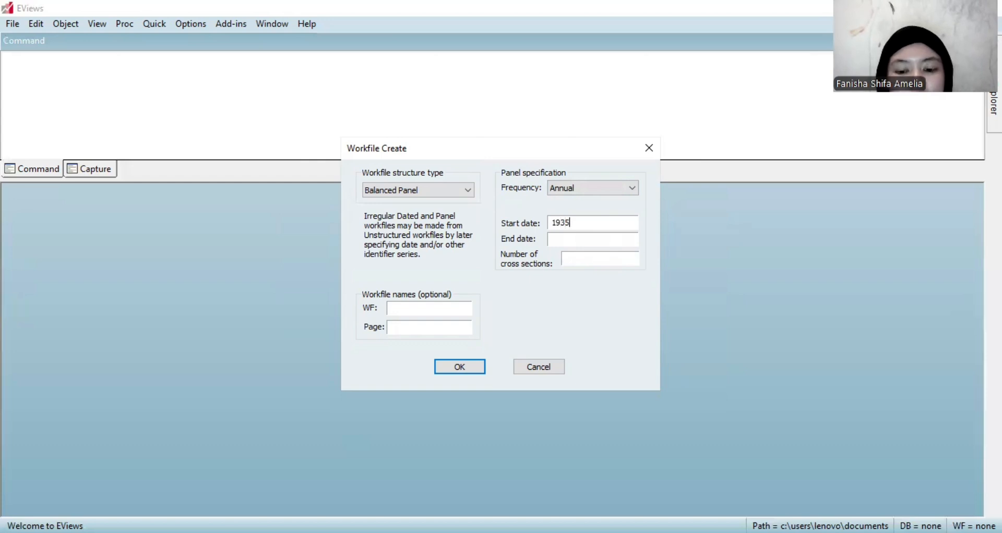
click(588, 239)
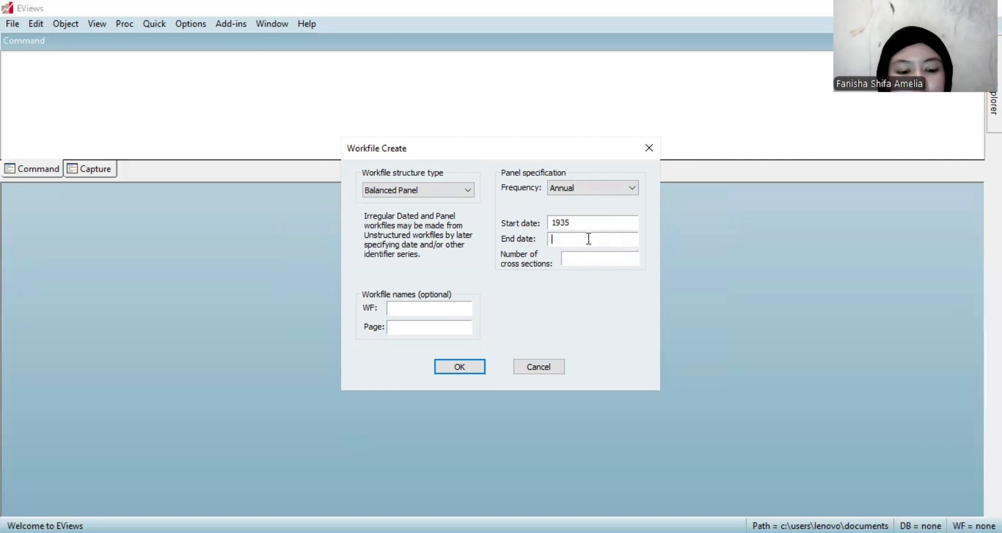
text(1954)
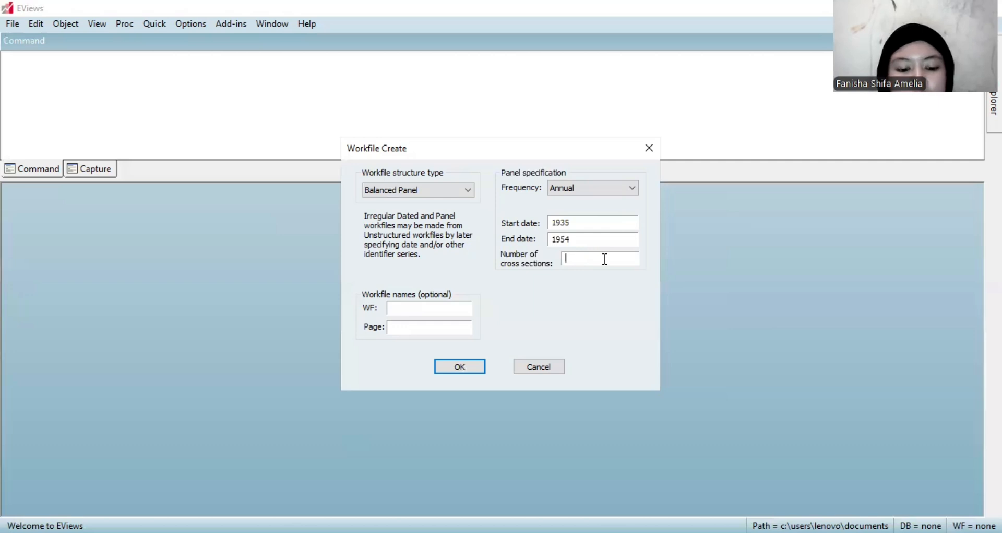
text(4)
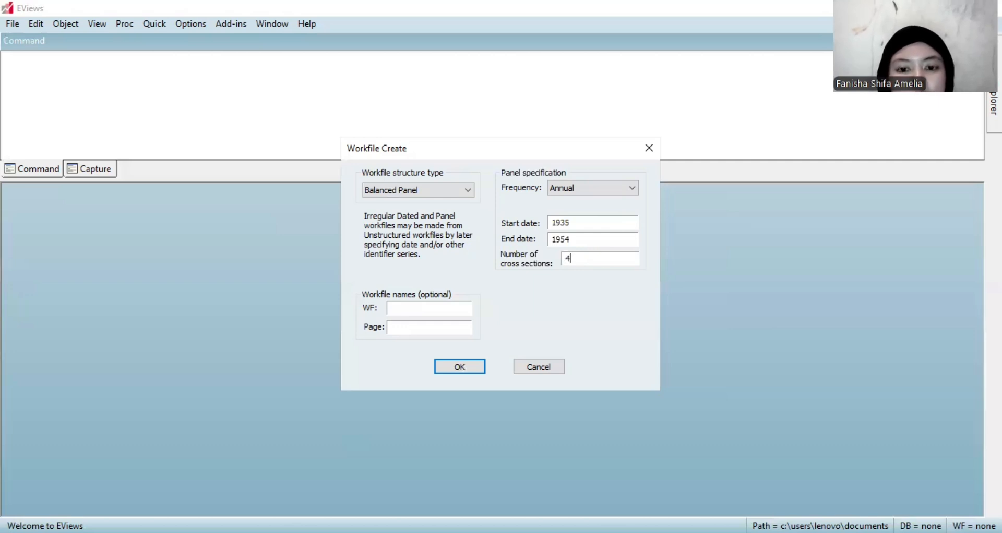
click(456, 369)
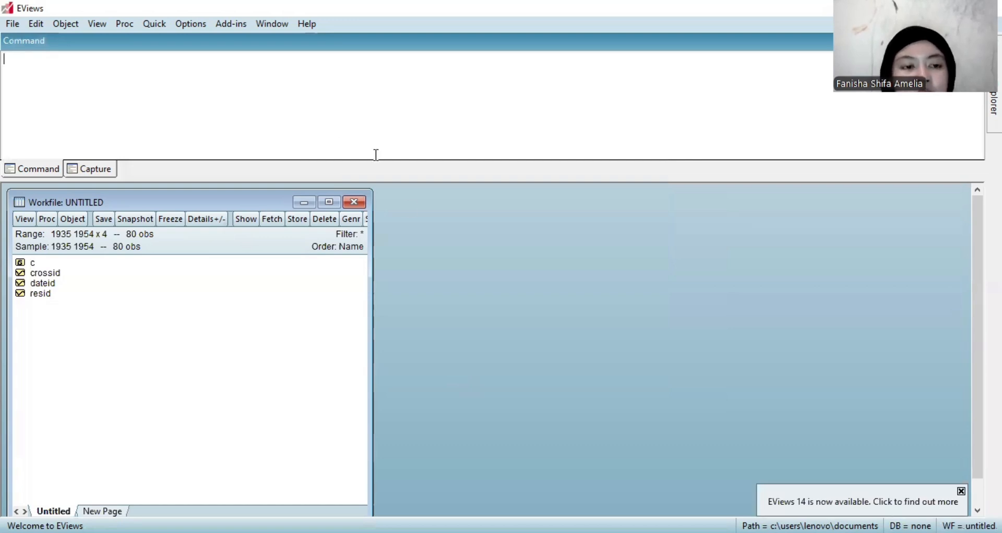
Open an empty group and paste the copied Y_INV, X1_HS and X2_NAK data with their series names in the header row.
click(162, 26)
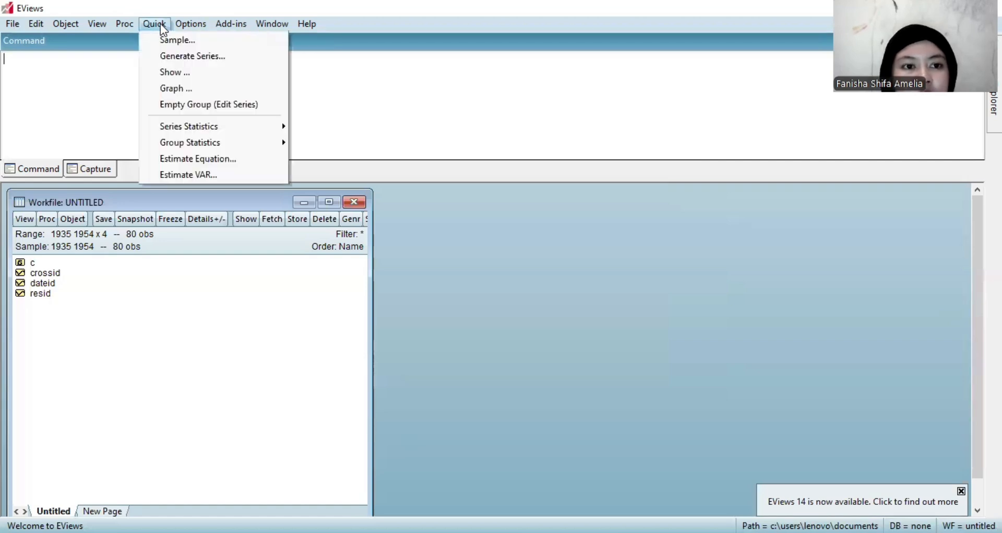
click(194, 102)
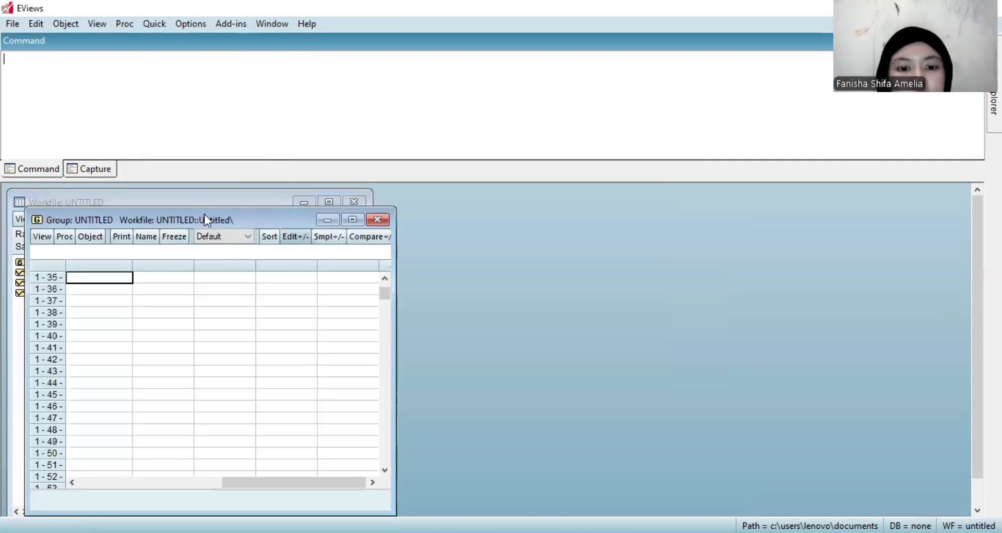
click(384, 297)
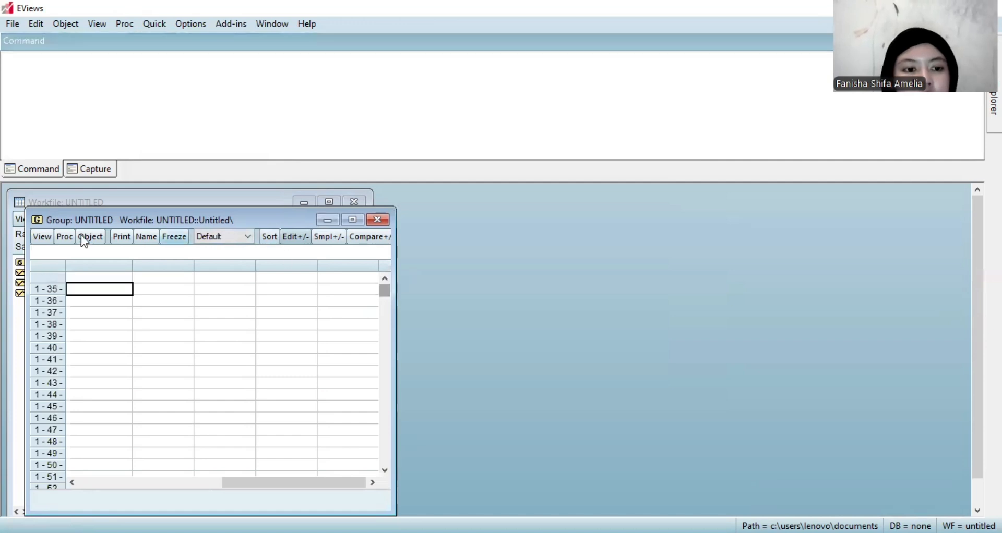
scroll(86, 279, up, 1)
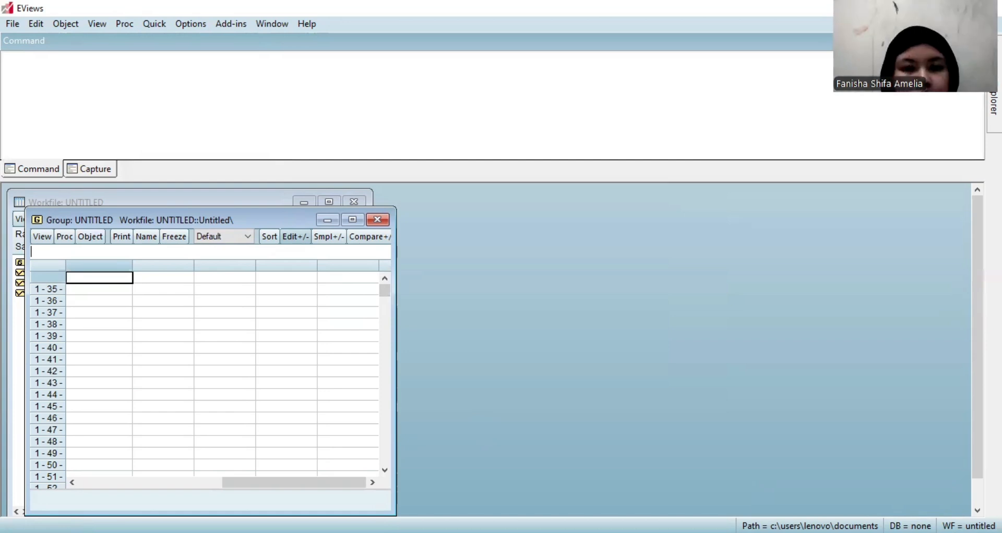
key(alt+Tab)
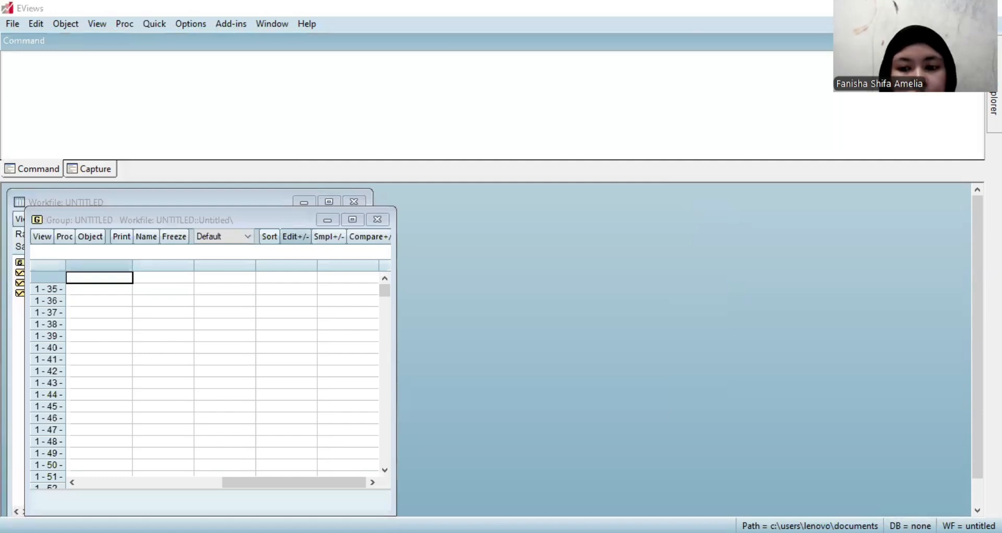
key(alt+Tab)
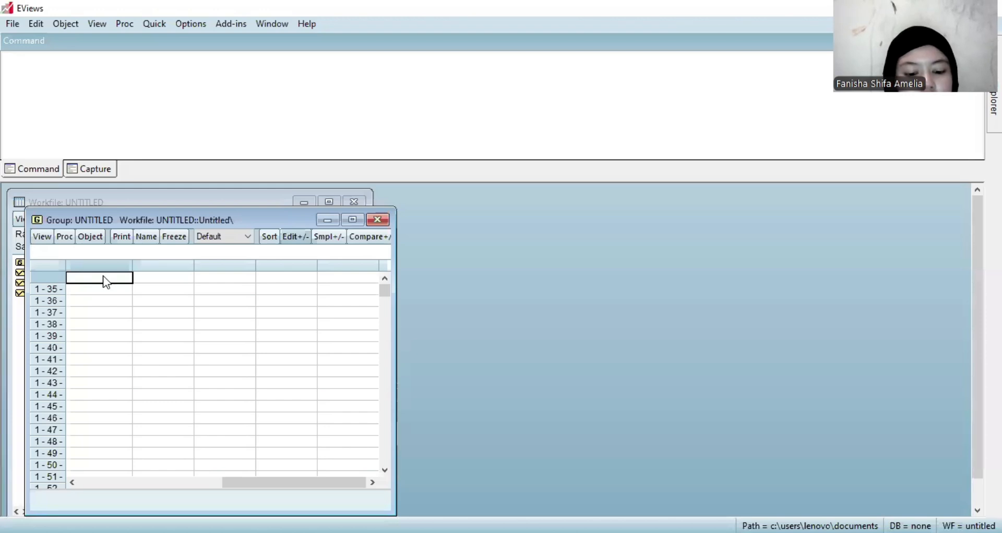
key(ctrl+v)
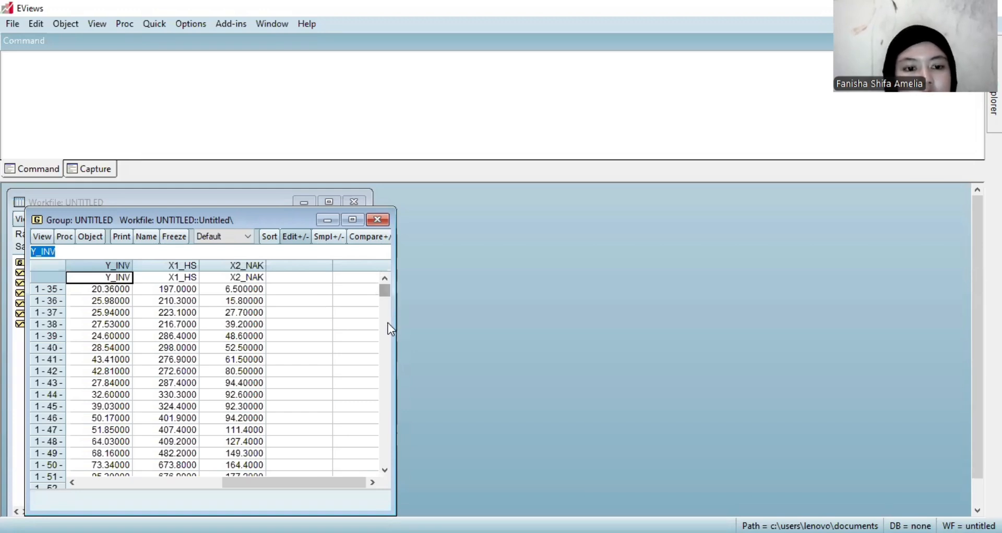
Review the pasted rows across all cross sections and close the untitled group, deleting it.
scroll(389, 327, down, 9)
scroll(384, 407, down, 10)
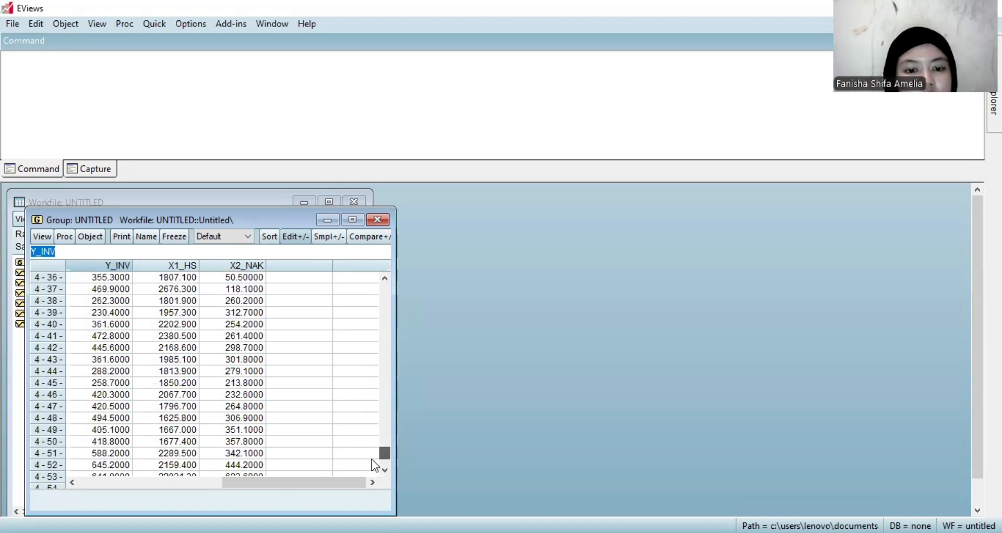
scroll(377, 360, up, 8)
scroll(378, 360, up, 6)
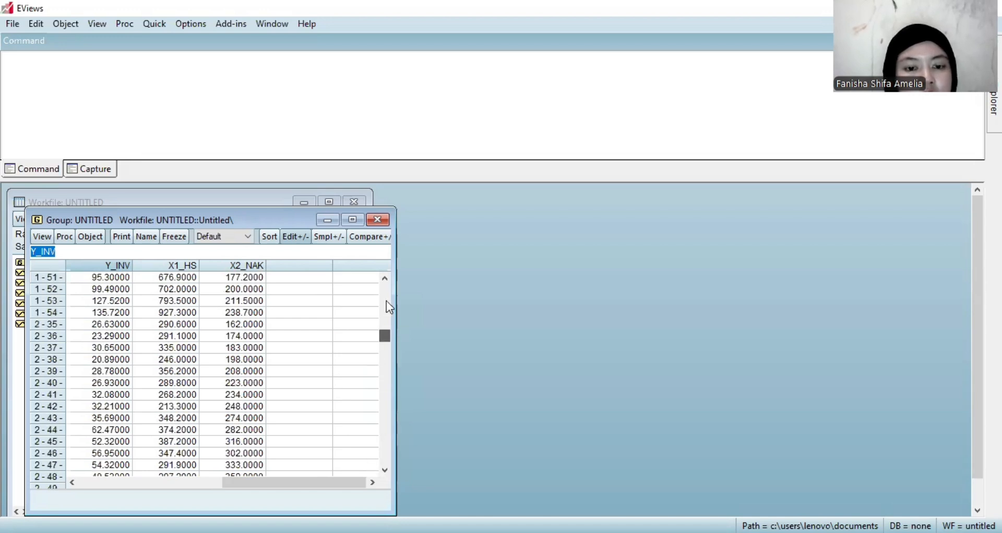
scroll(388, 305, up, 4)
scroll(387, 298, up, 1)
scroll(385, 309, down, 1)
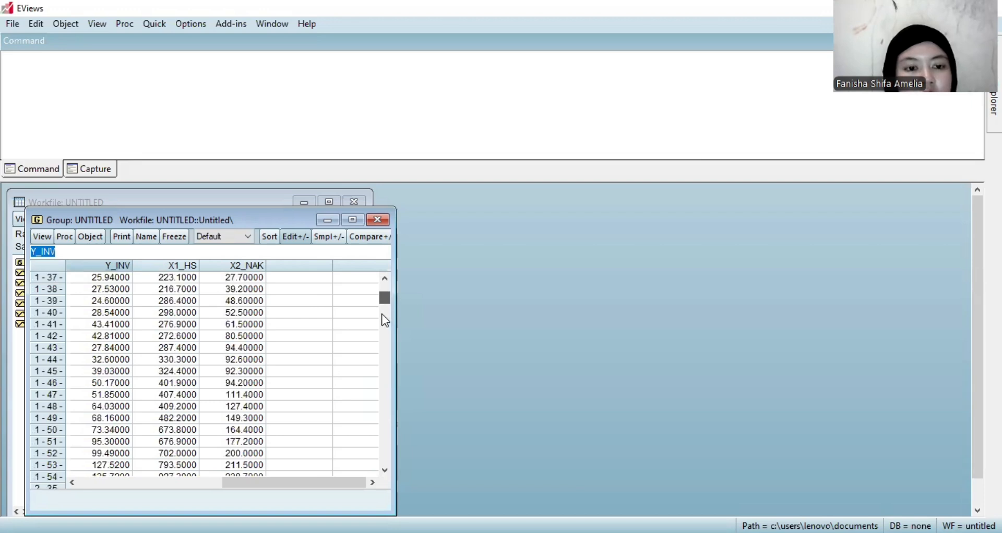
drag(385, 299, 391, 265)
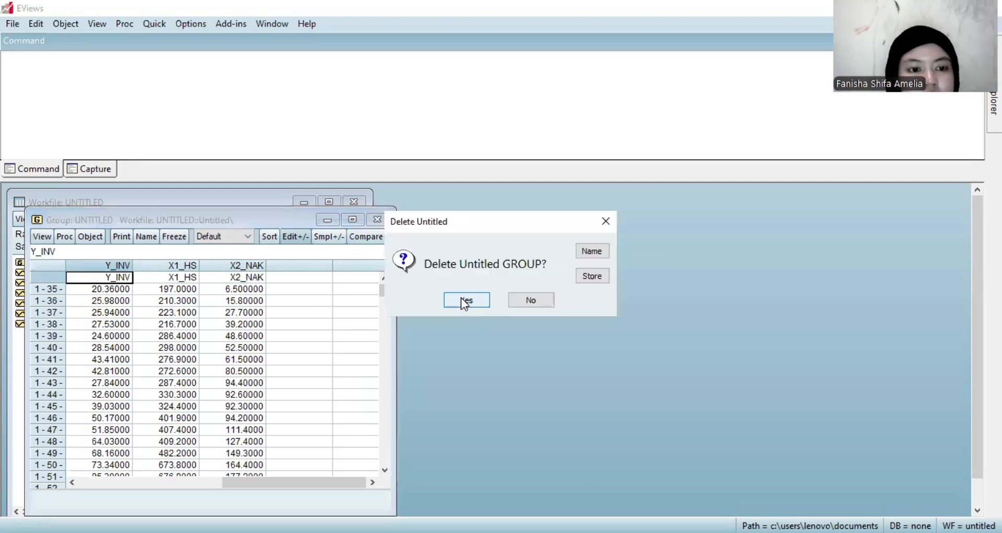
key(Return)
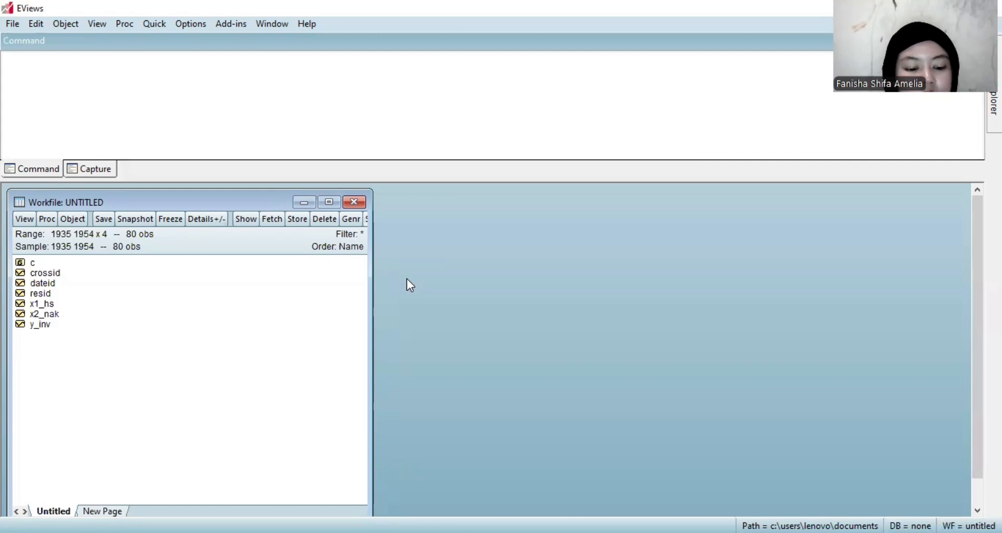
Start a new equation estimation and enter log(y_inv) as the dependent variable.
click(165, 32)
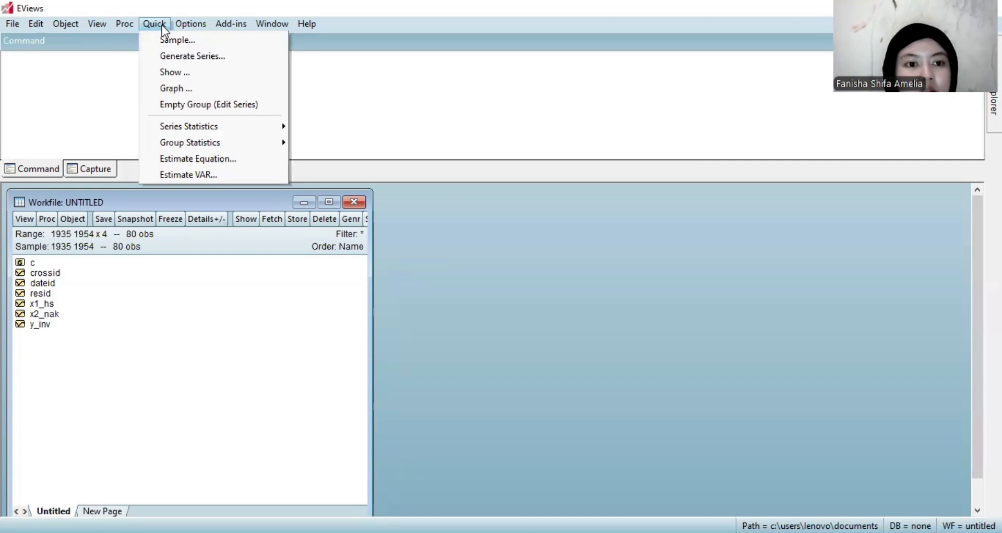
click(228, 161)
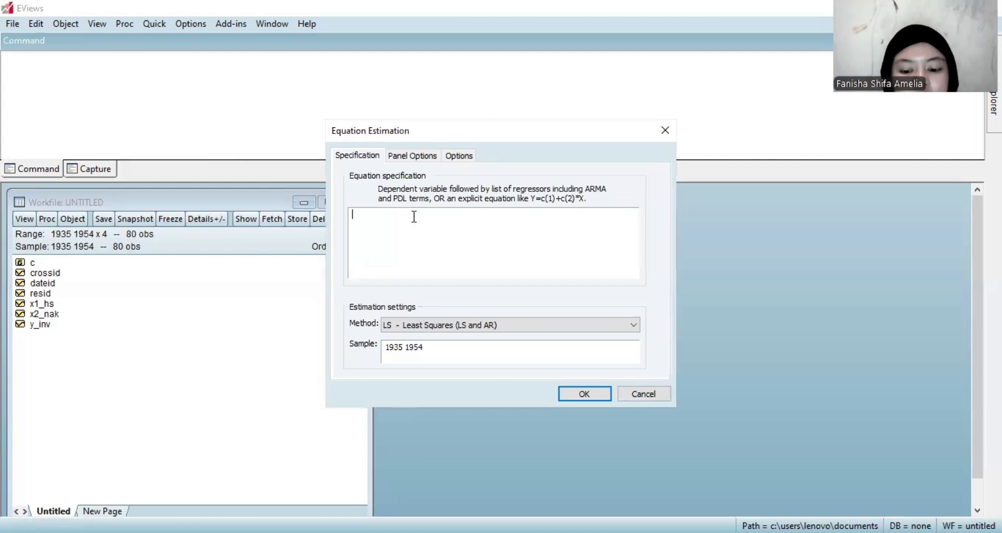
text(lo)
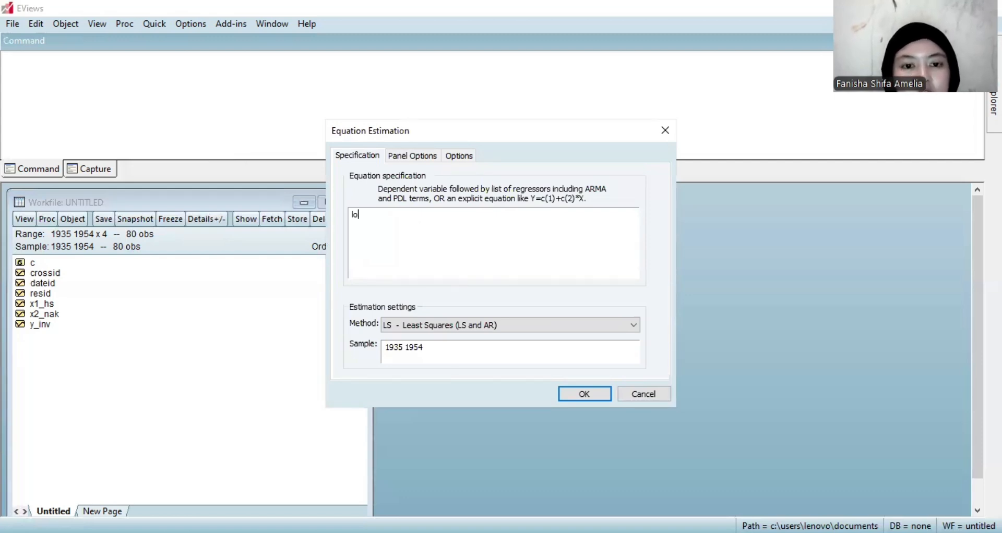
text(g)
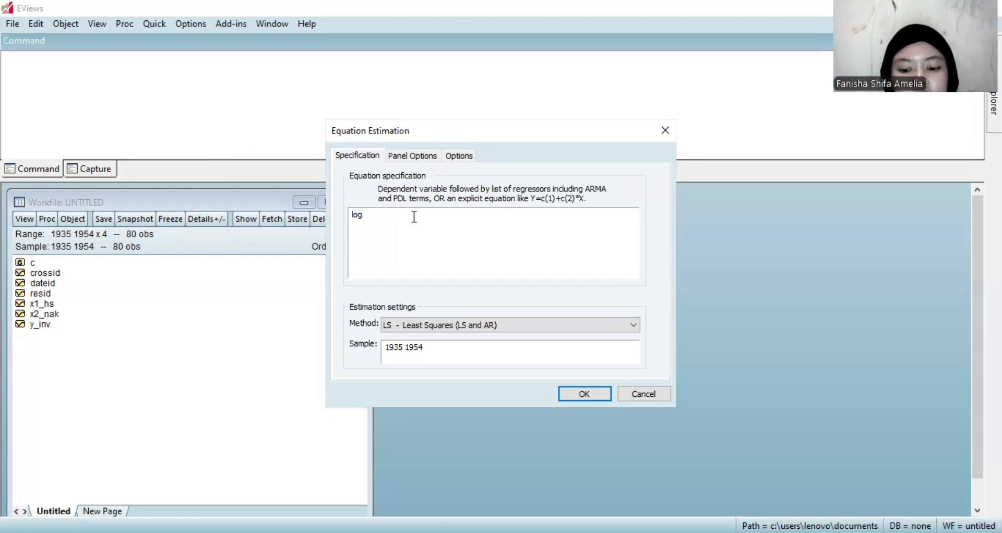
text((y)
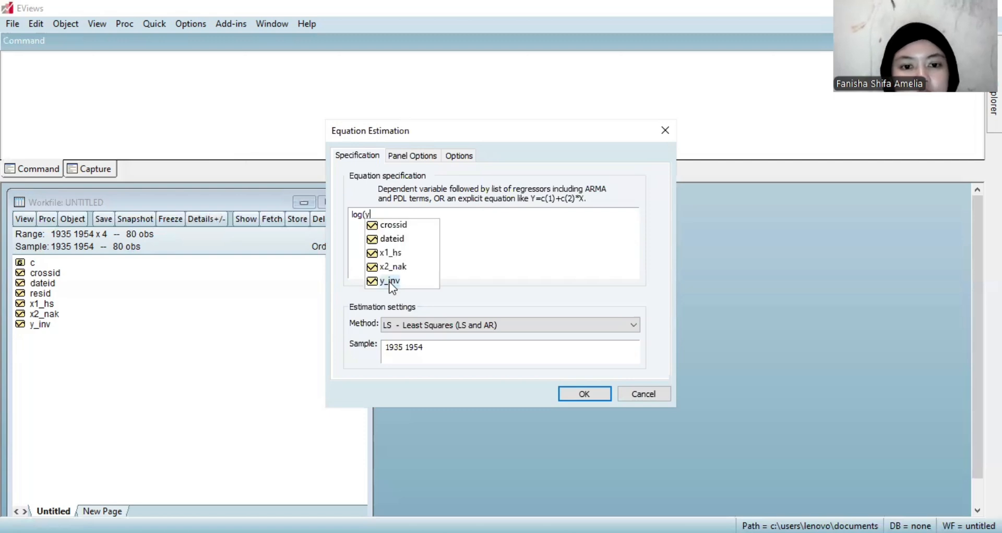
click(390, 282)
text())
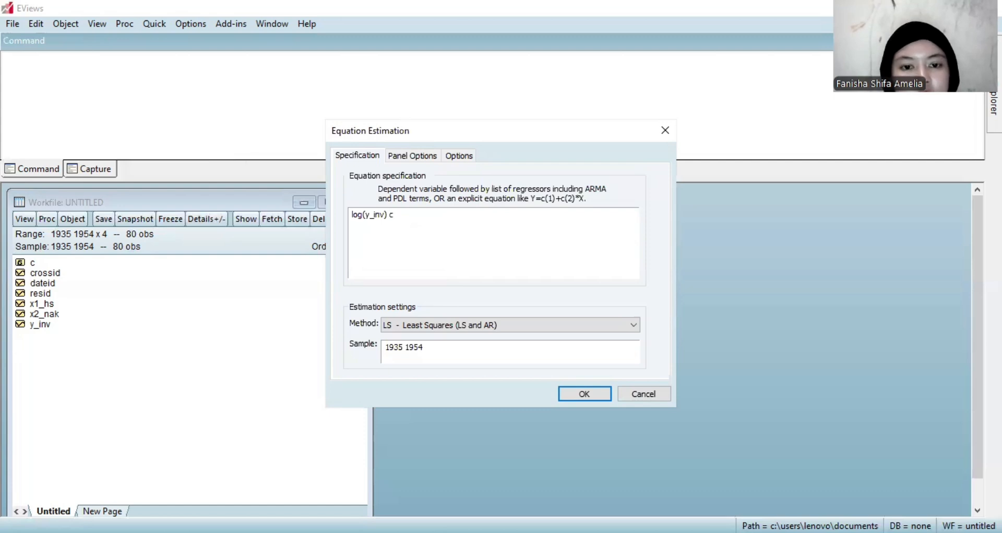
text( c log)
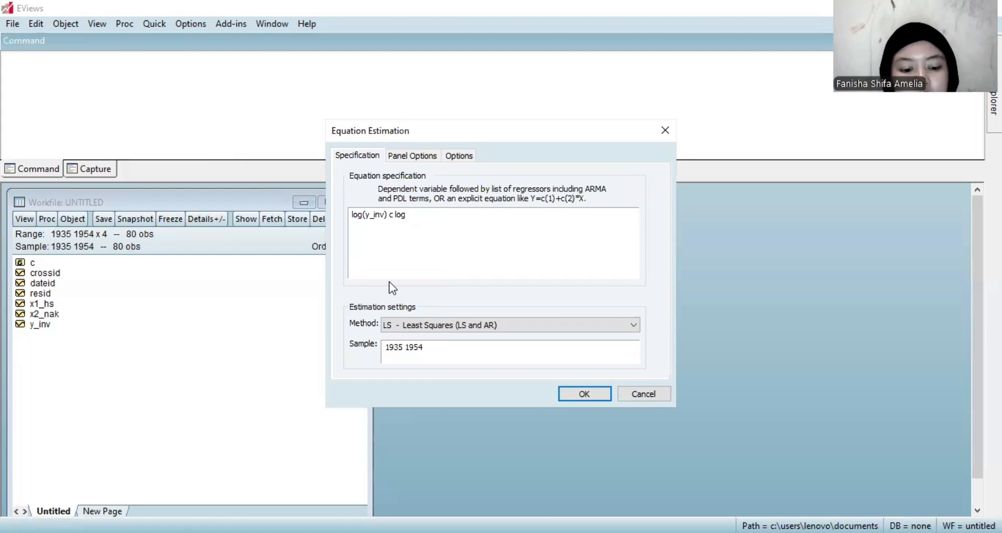
text((x)
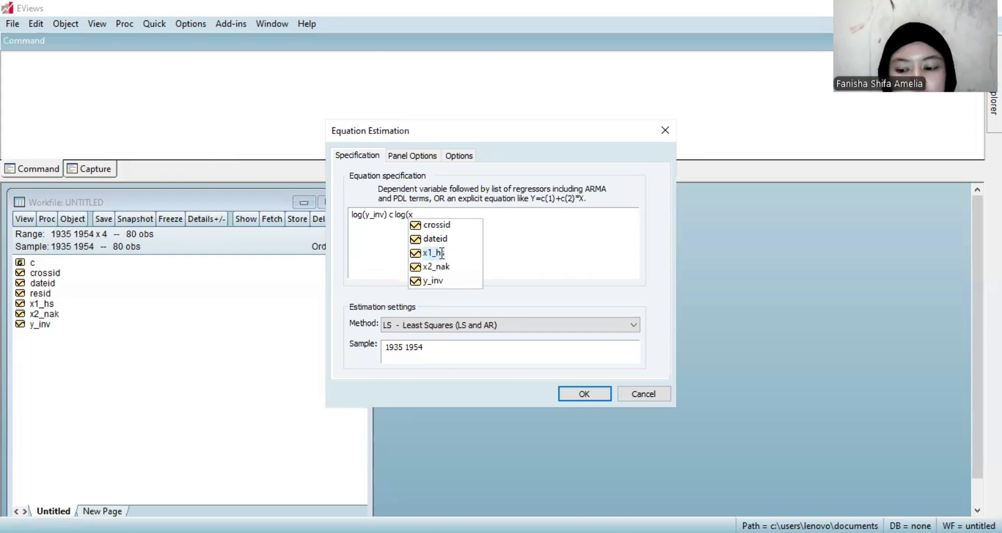
Add the constant c and log(x1_hs) as regressors after log(y_inv) in the equation specification.
click(442, 254)
text())
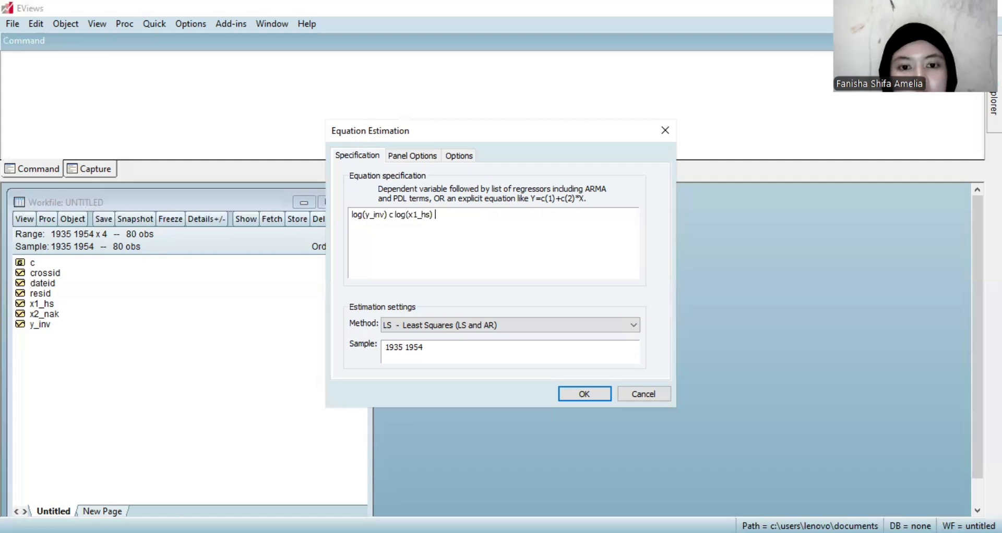
text( lo)
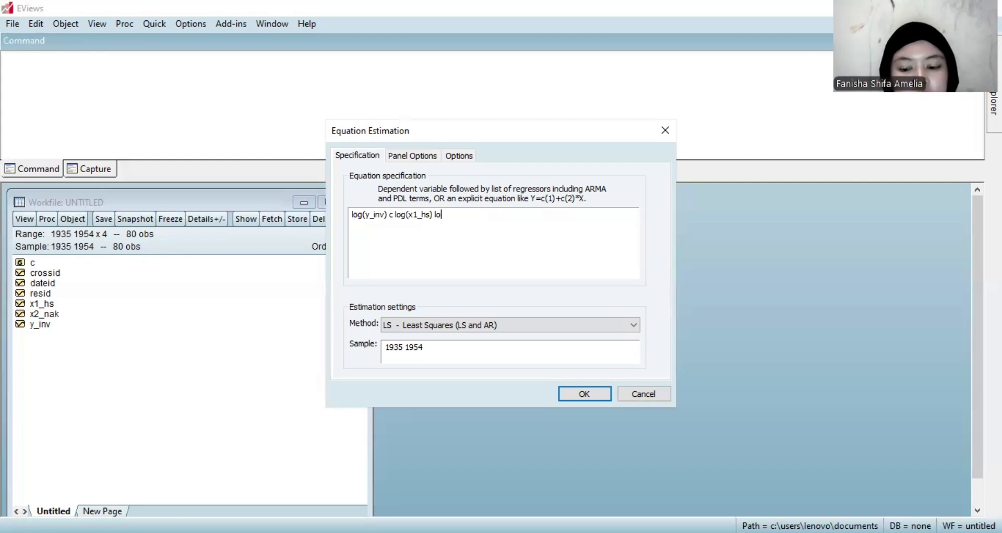
text(g)
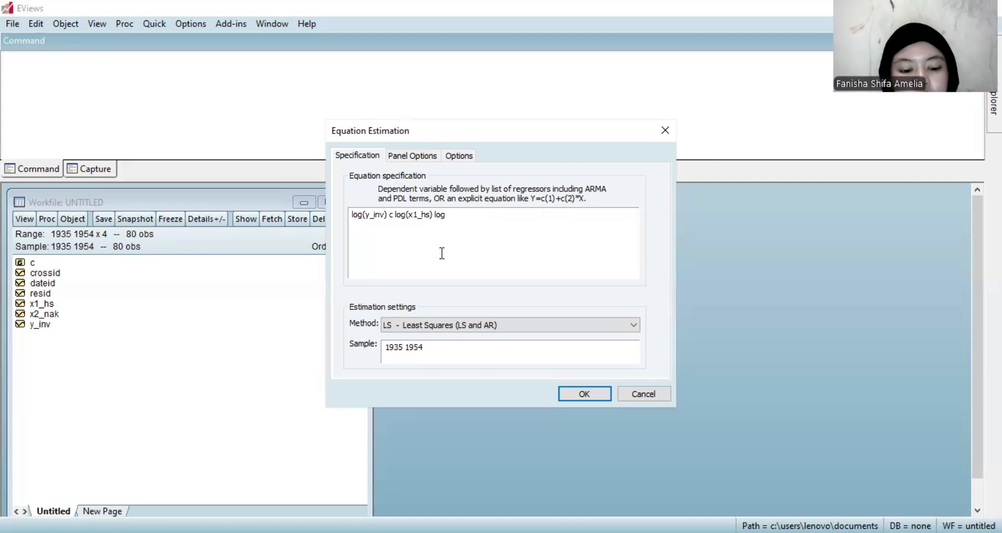
text((x2)
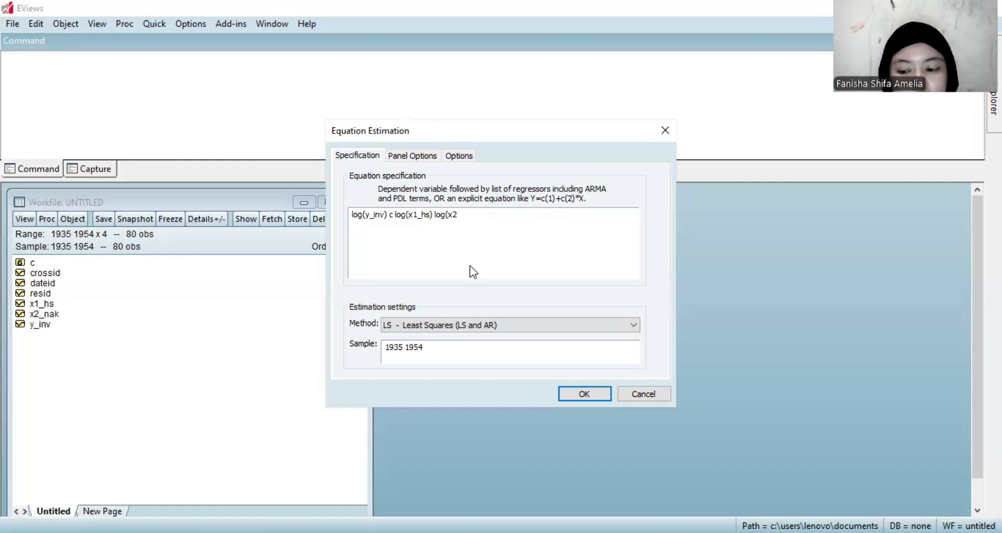
text(_nak)
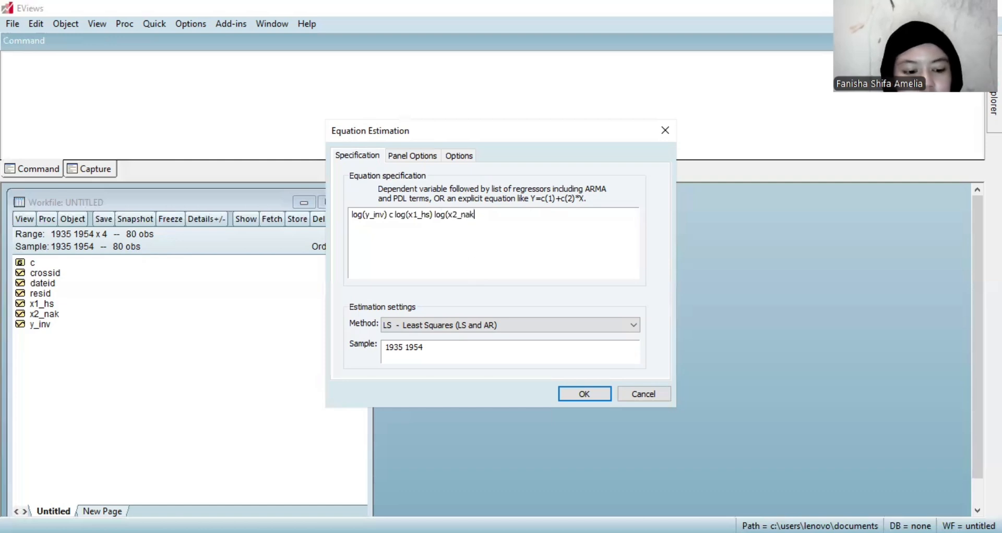
text())
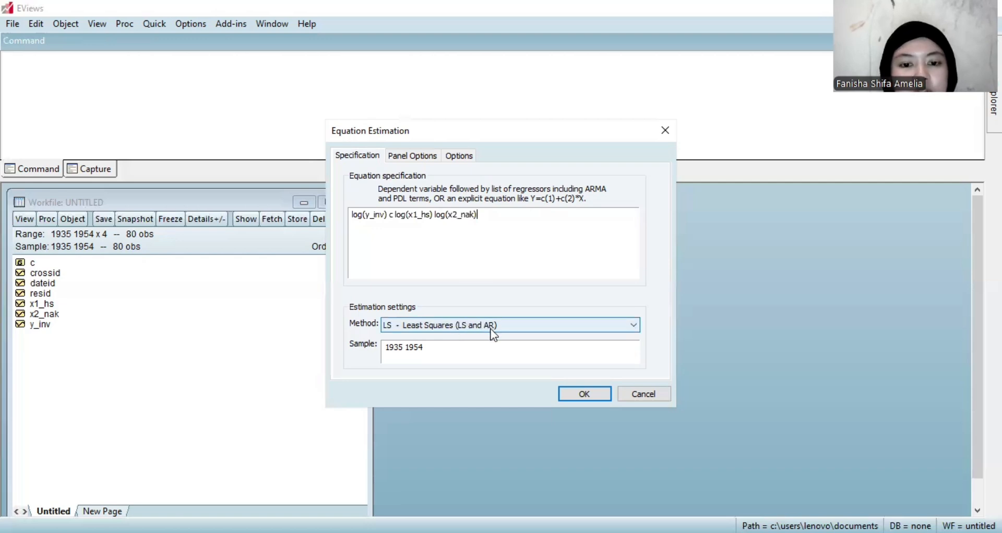
Add log(x2_nak) as the last regressor and estimate the equation by least squares with no cross-section or period effects.
click(430, 159)
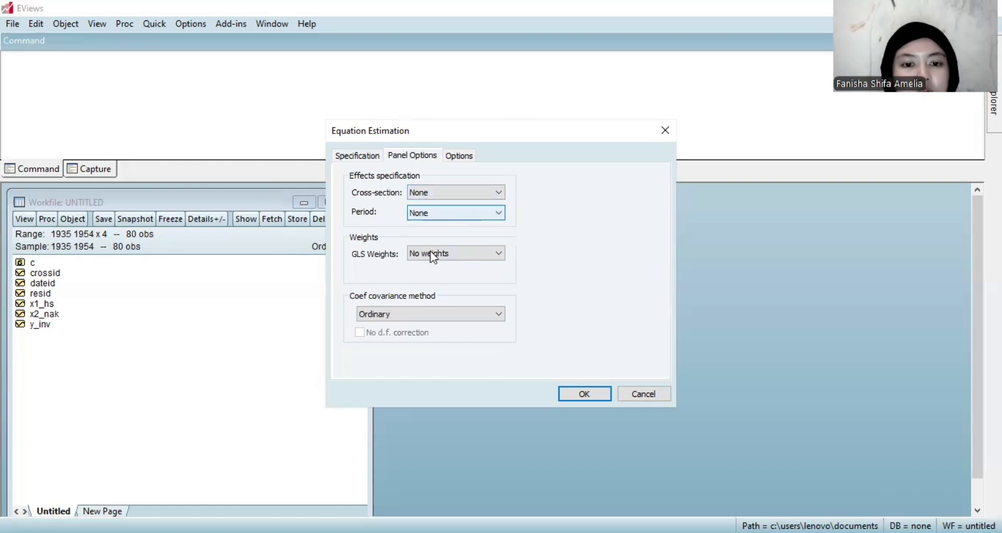
click(597, 394)
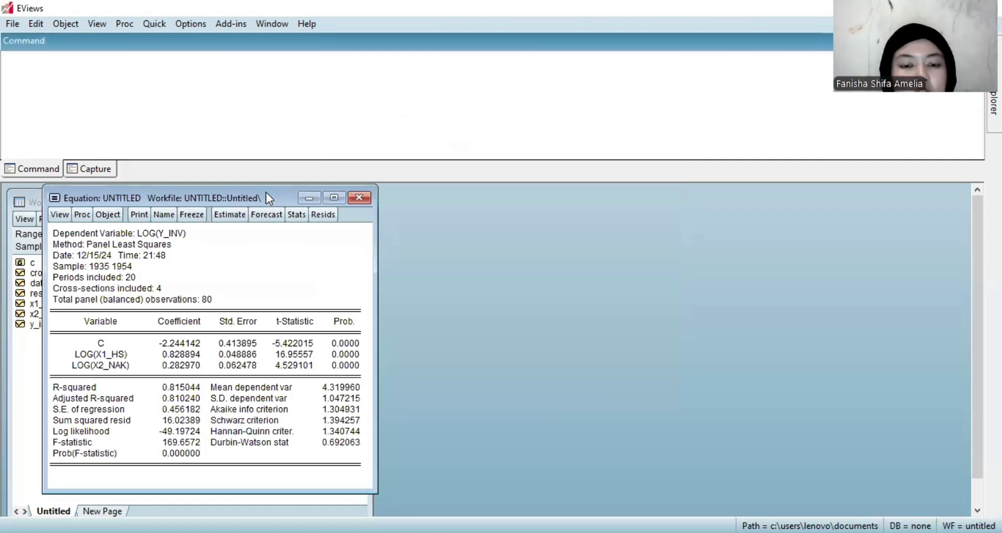
Name the estimated equation common_data and close its results window.
drag(266, 193, 387, 200)
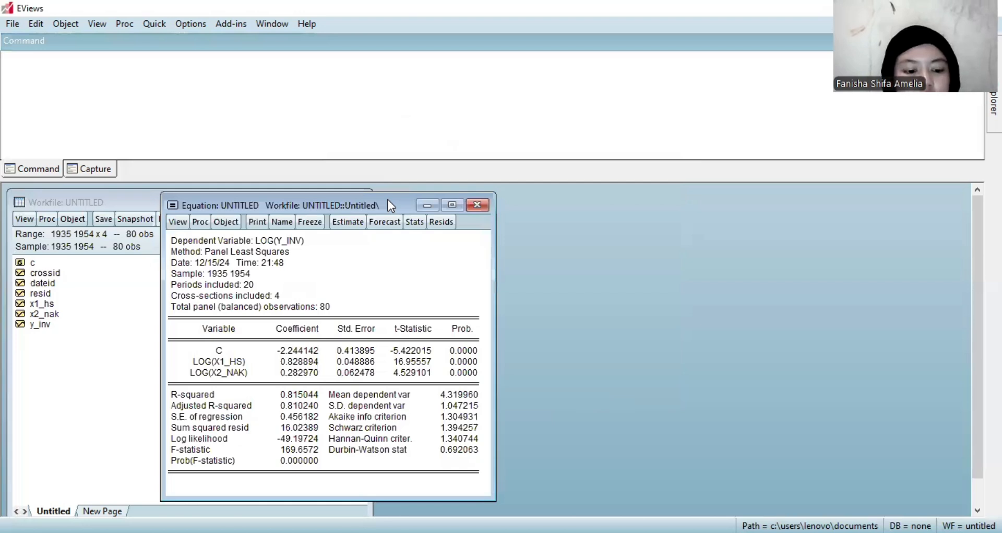
drag(317, 207, 376, 209)
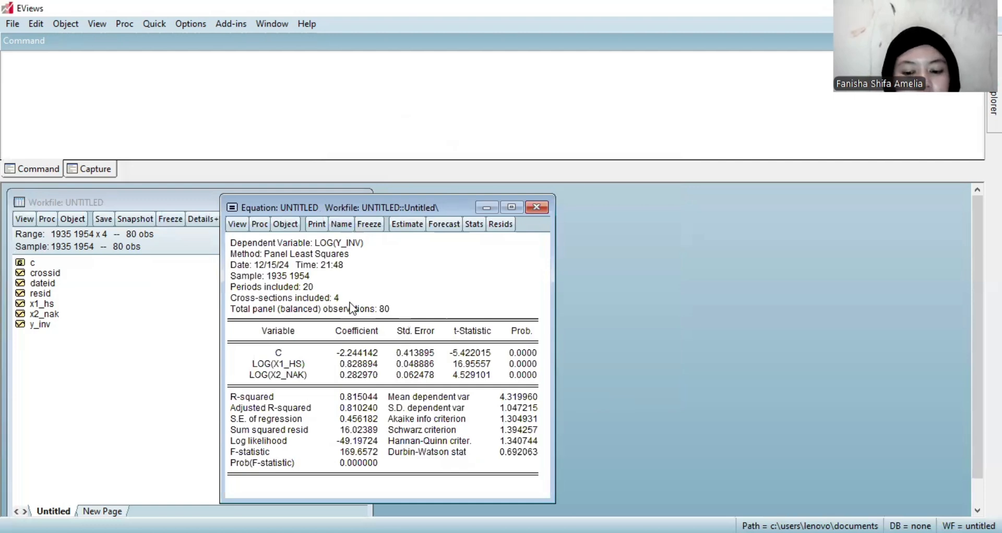
text(commo)
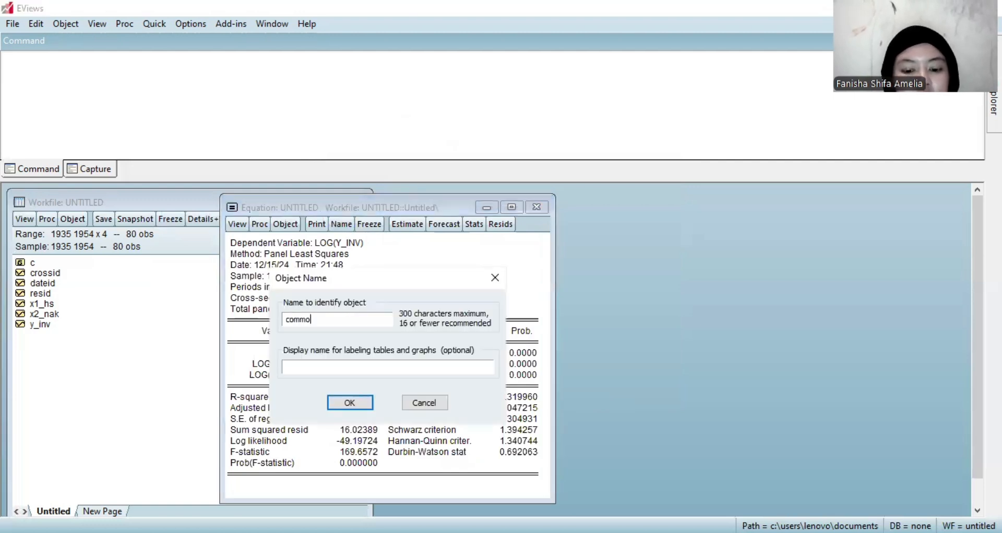
text(n)
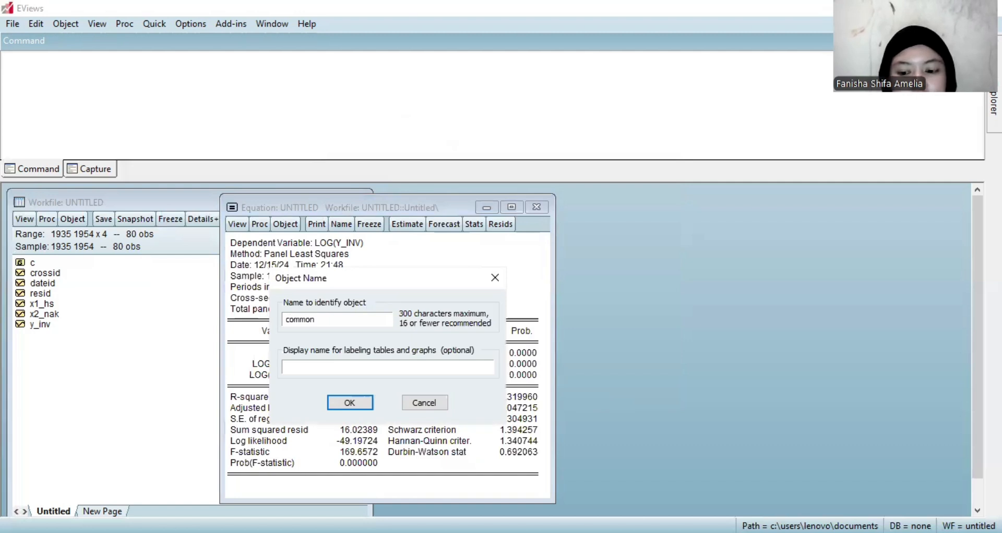
text(_)
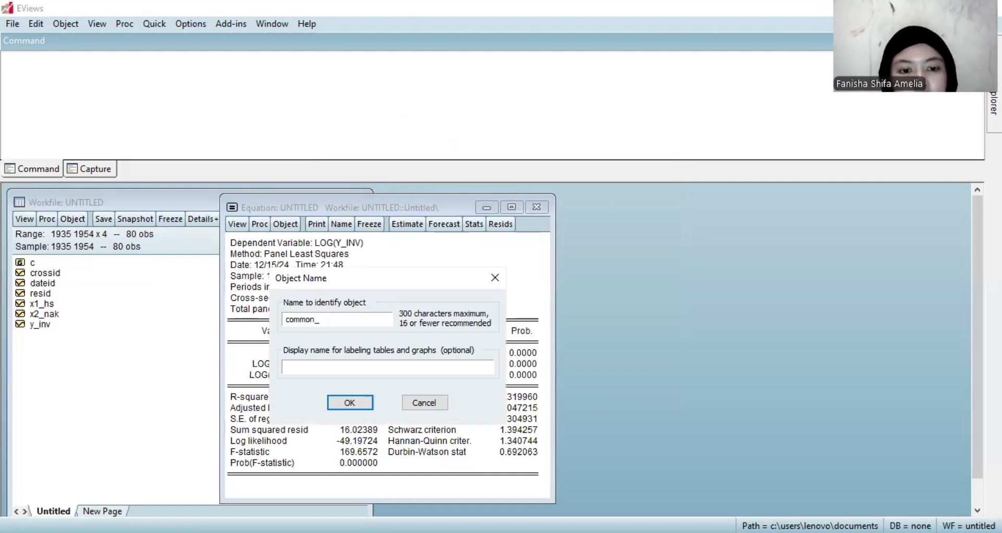
text(data)
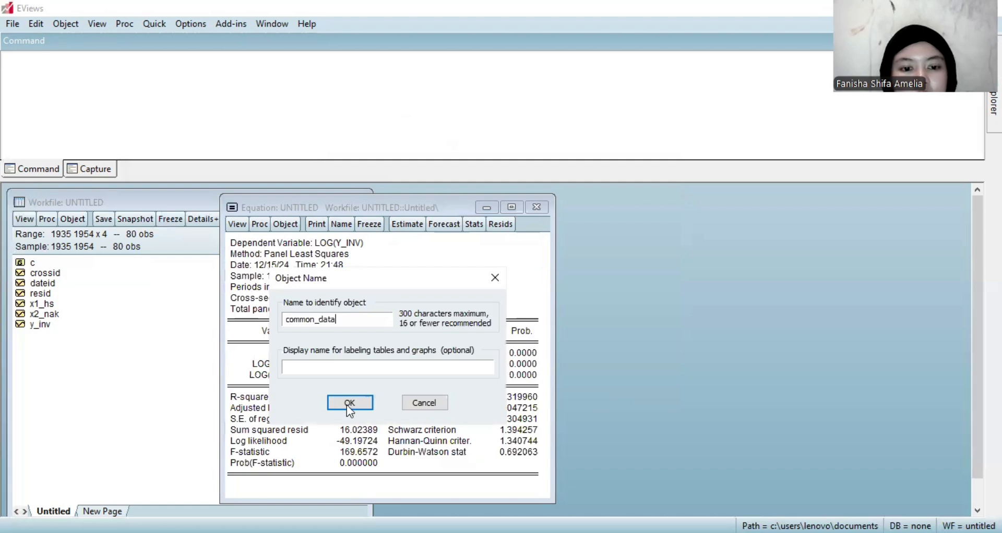
key(Return)
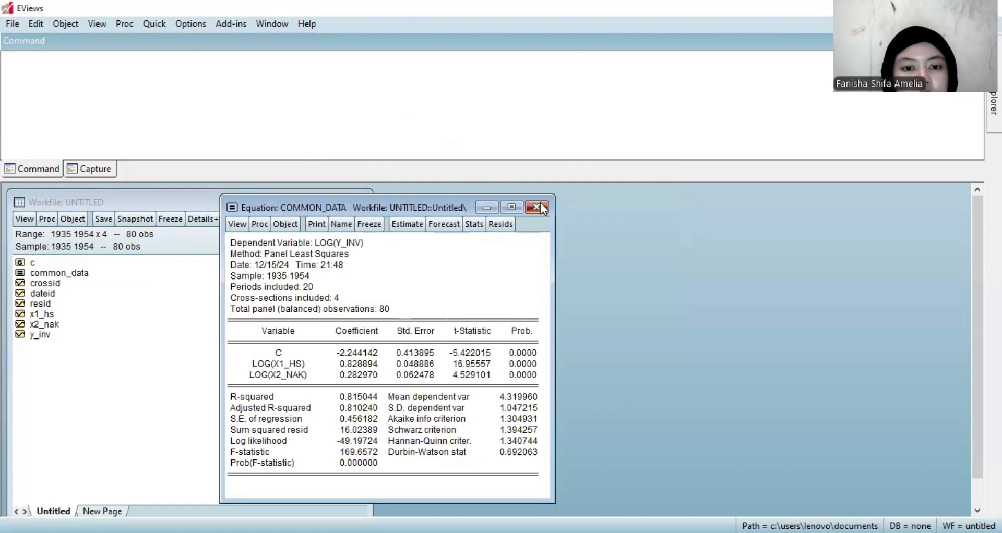
click(539, 206)
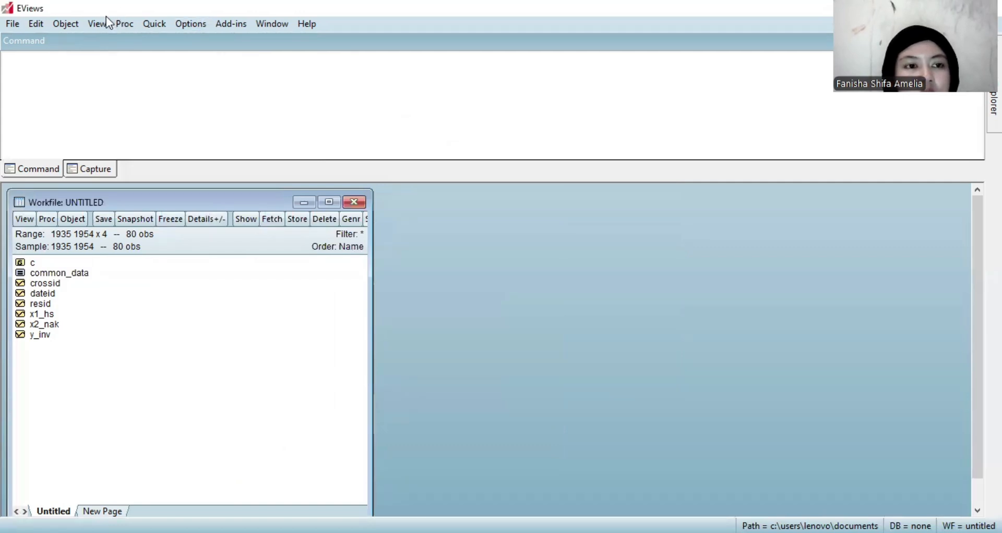
Start another equation estimation and enter log(x1_hs) followed by the constant c.
click(150, 26)
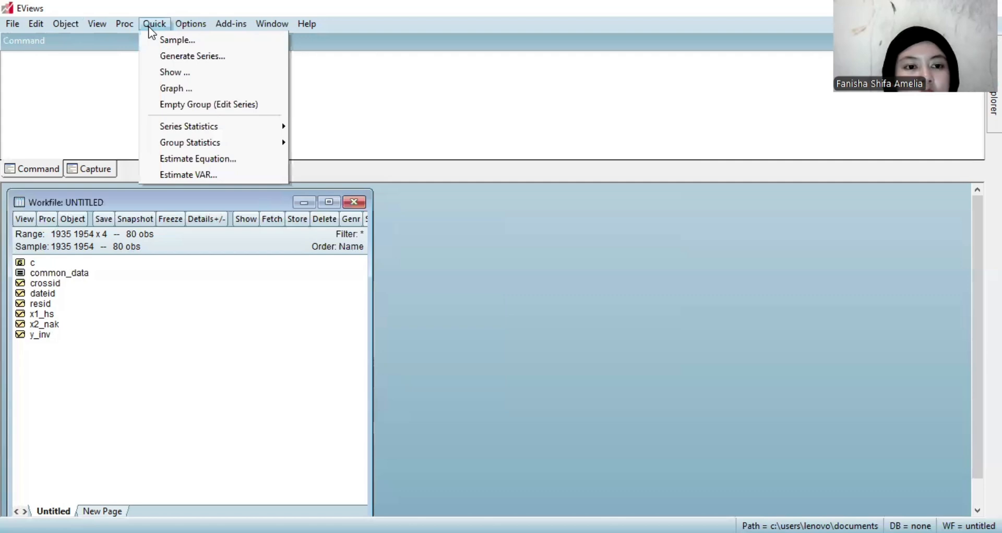
click(211, 155)
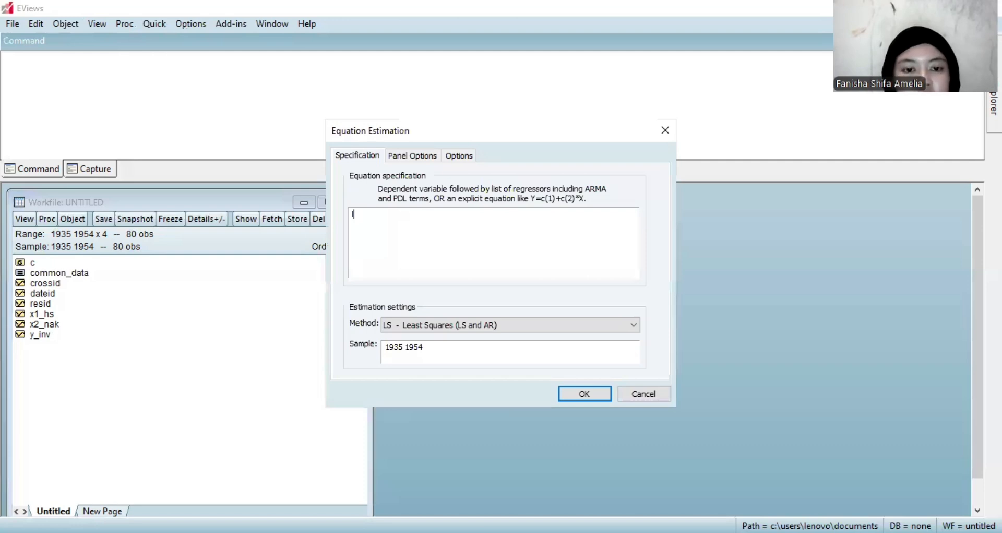
text(log)
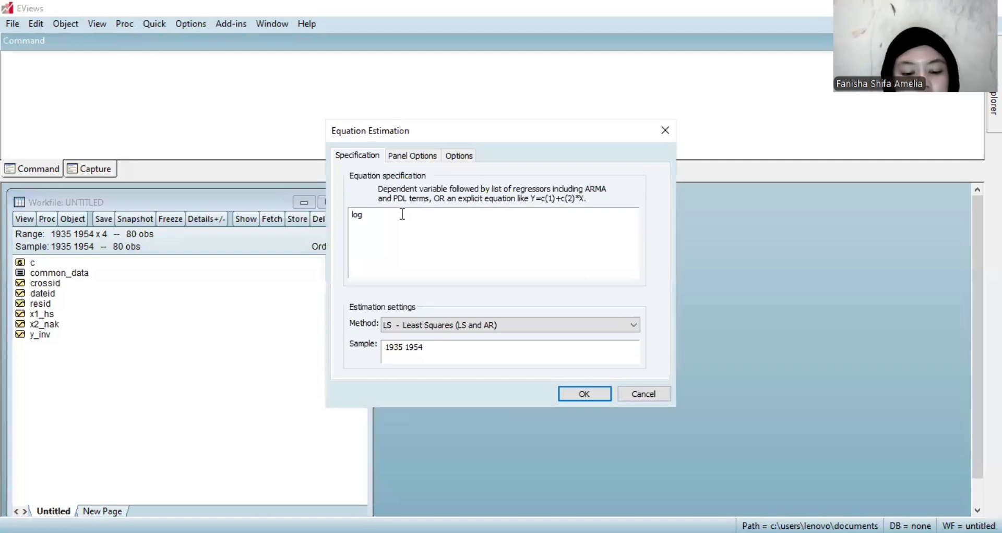
text((x)
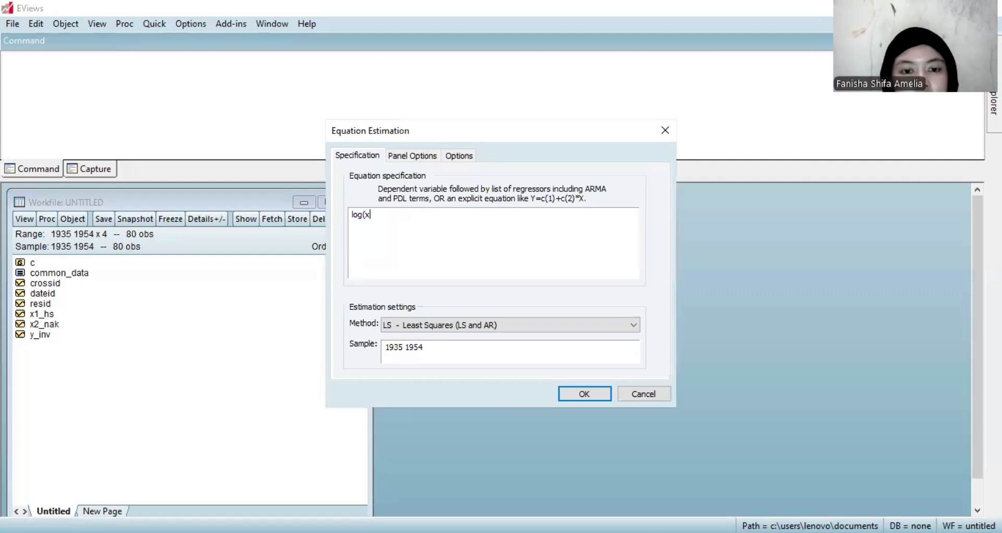
text(1)
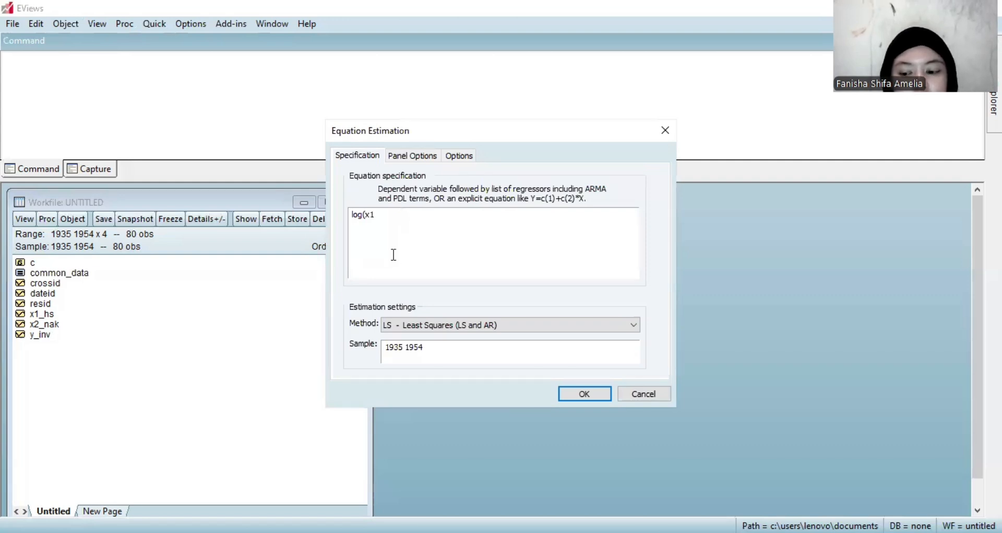
text(_hs) c)
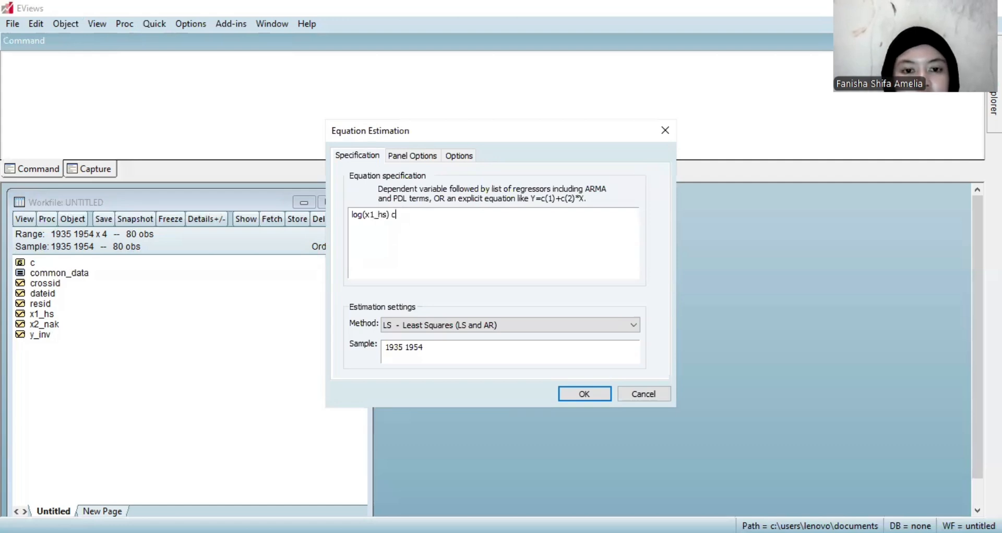
text( lo)
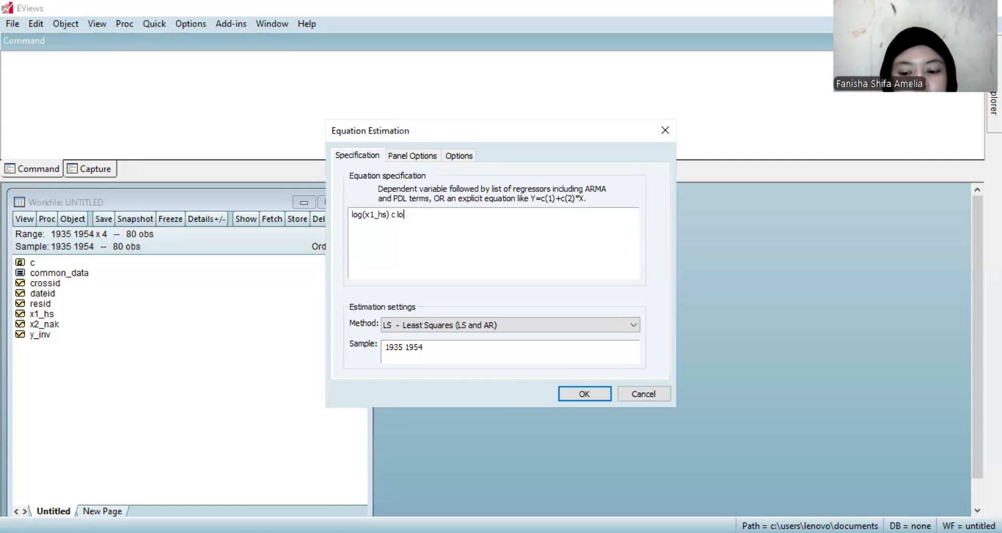
text(g(c)
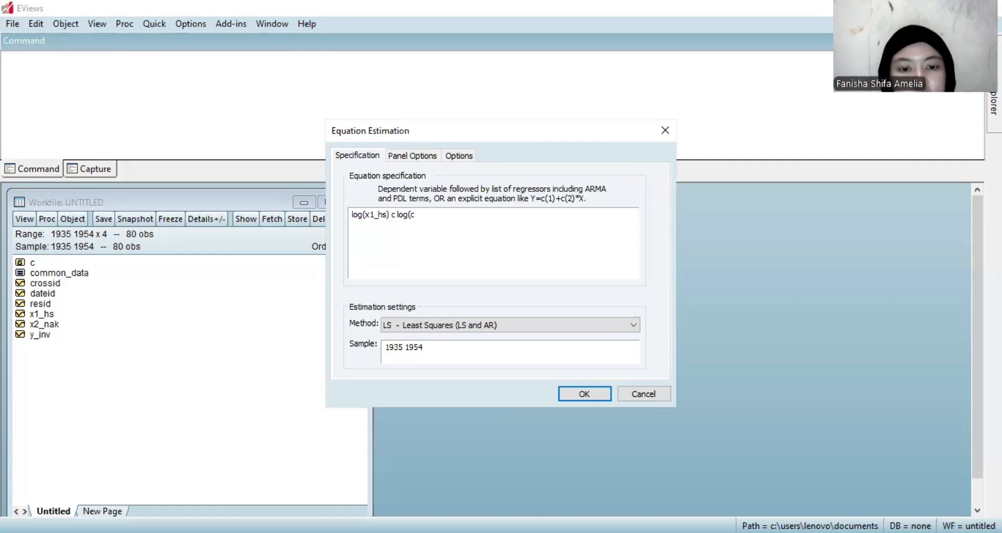
key(BackSpace)
text(x2)
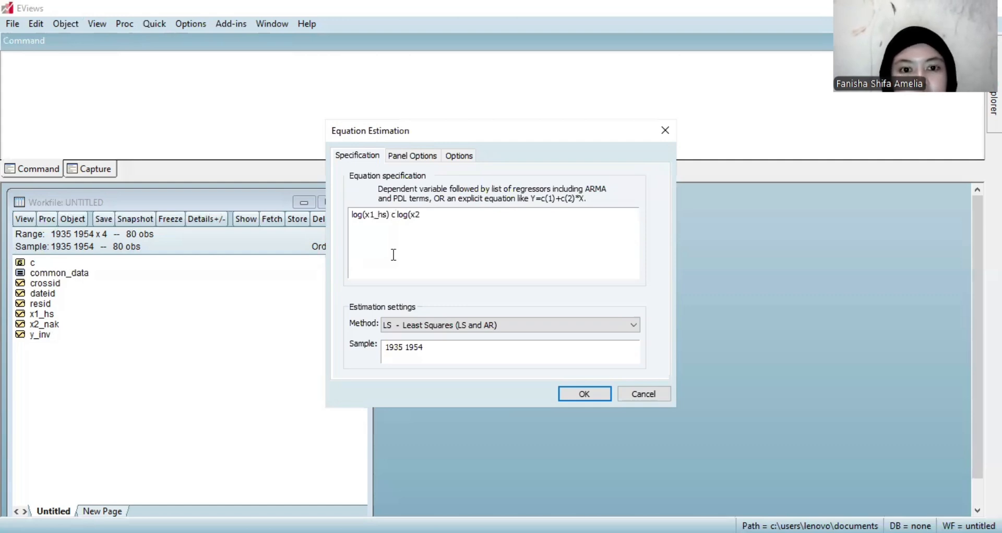
Add log(x1_hs) as a regressor after the constant.
key(BackSpace)
text(1)
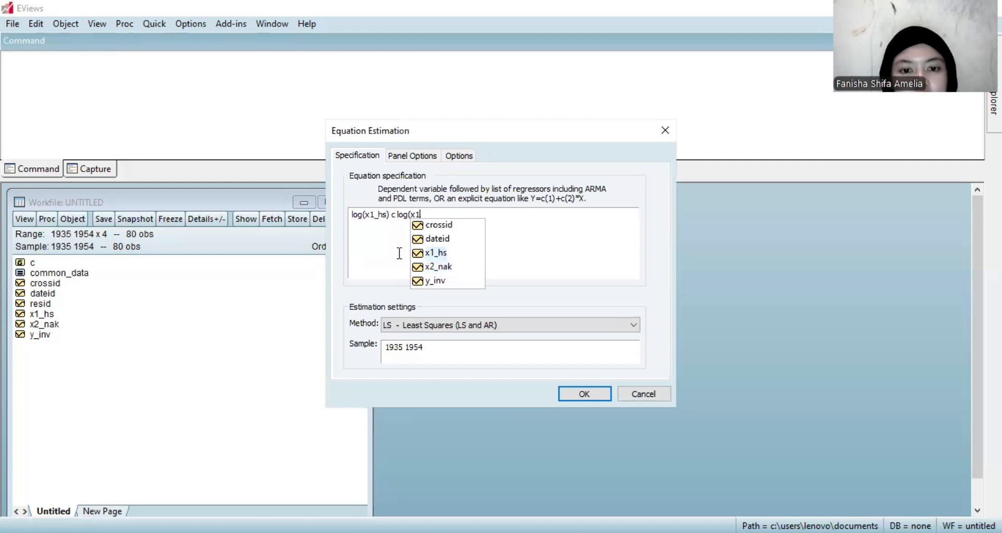
click(437, 253)
text())
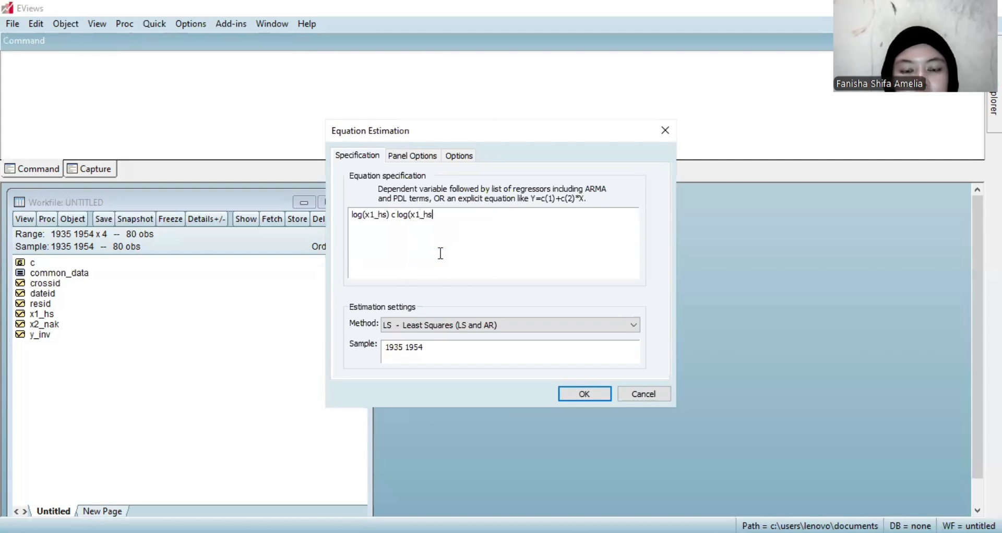
Replace x1_hs with y_inv inside the first log term so the dependent variable is log(y_inv).
click(389, 214)
key(BackSpace)
key(BackSpace)
key(BackSpace)
key(BackSpace)
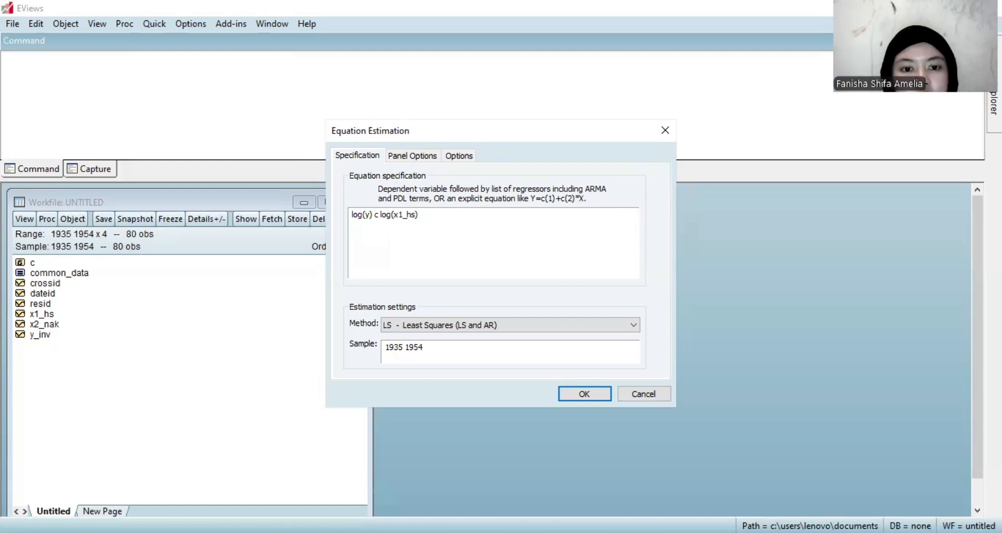
text(_inv)
Add log(x2_nak) as the final regressor and select the whole equation specification.
click(442, 215)
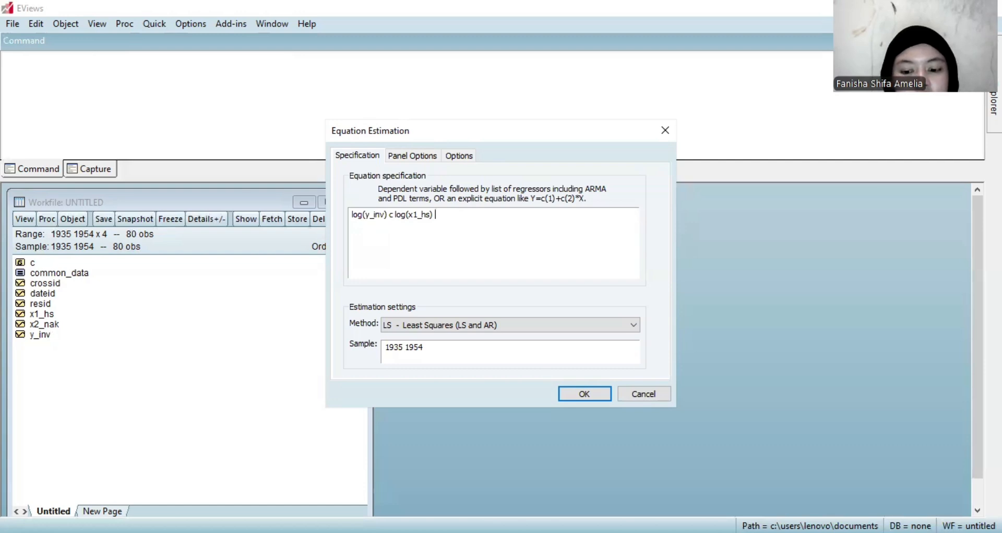
text(log)
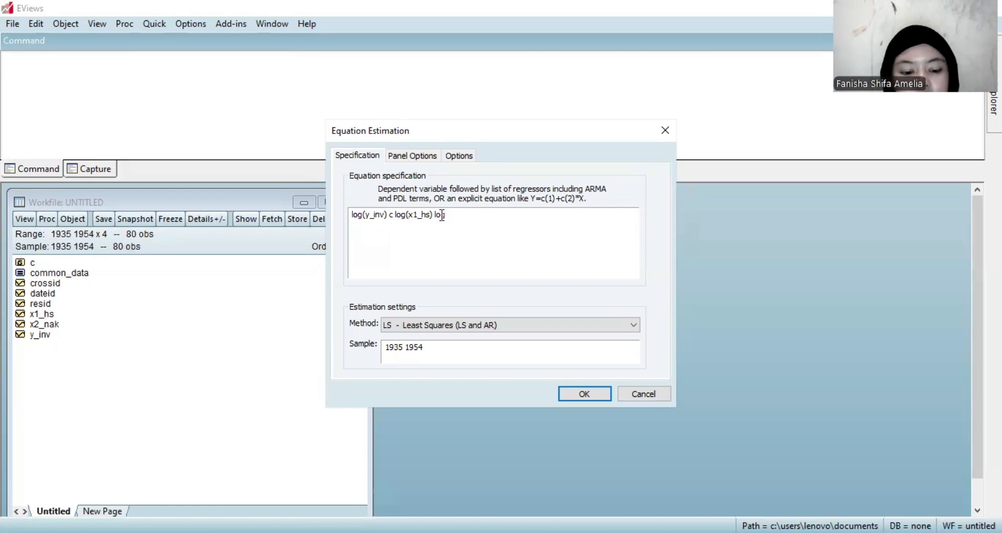
text((x2)
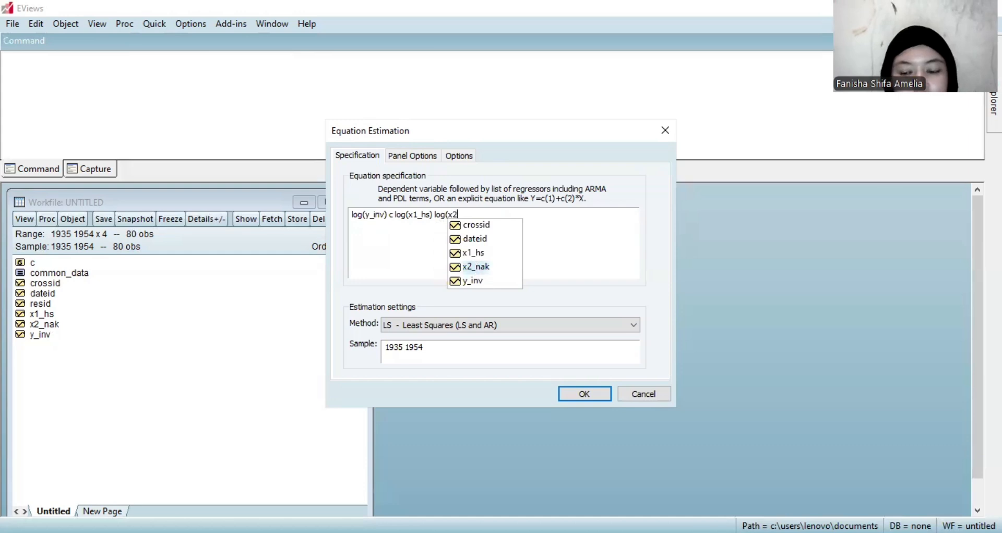
click(475, 266)
text())
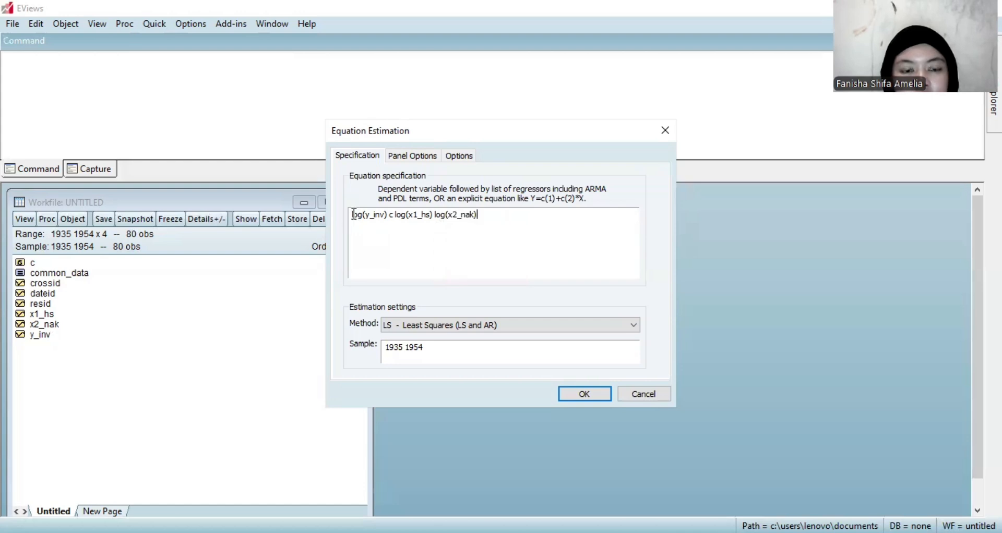
drag(352, 215, 480, 214)
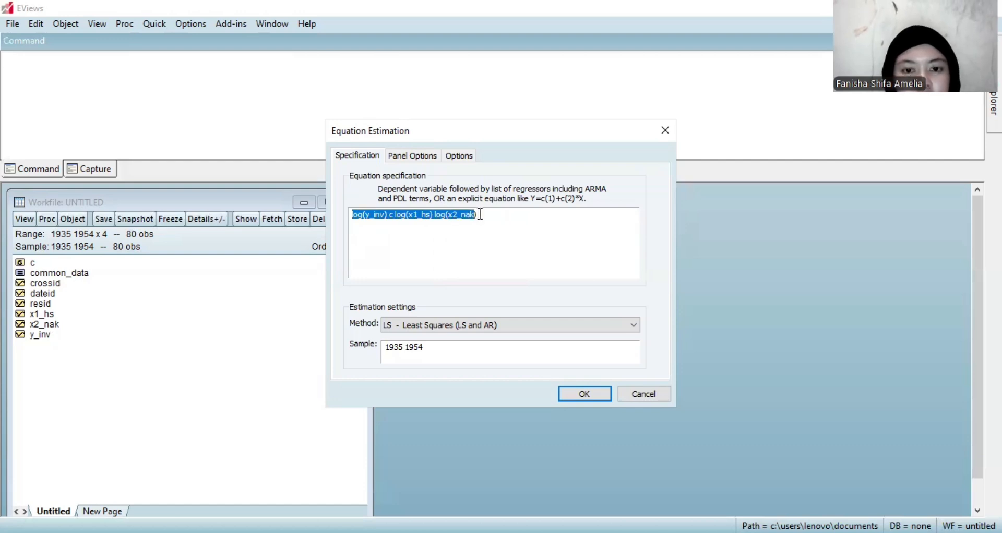
Set the cross-section effects specification to Fixed and estimate the panel equation.
click(425, 159)
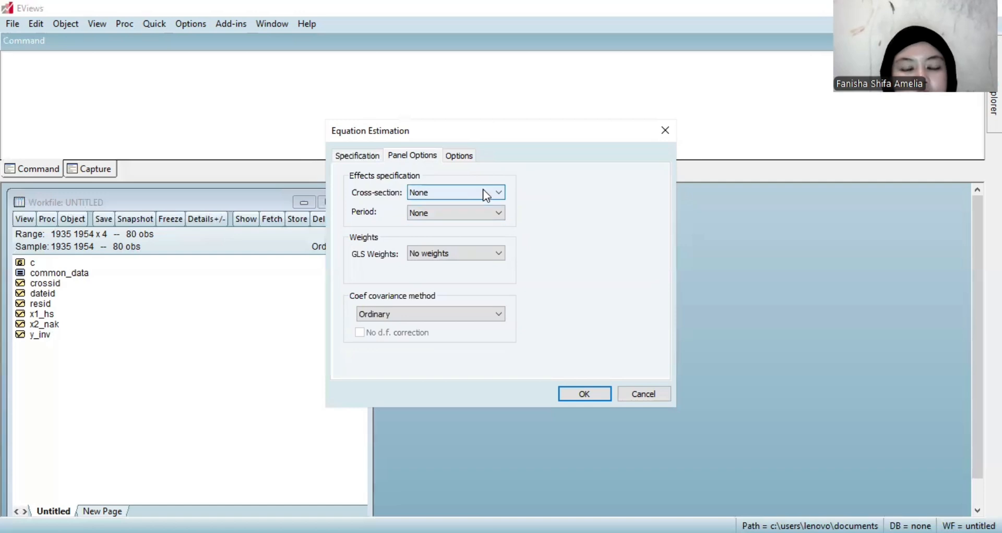
click(447, 194)
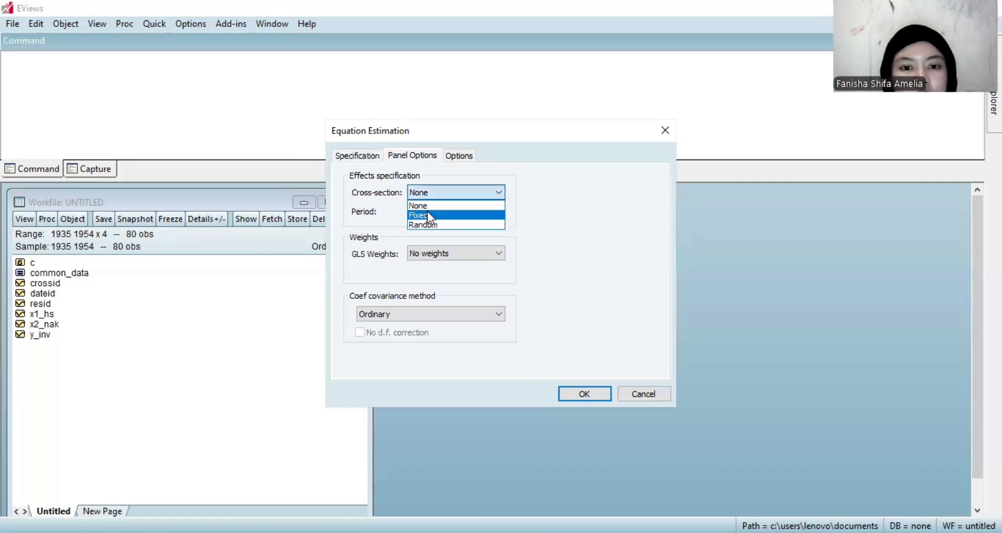
click(596, 392)
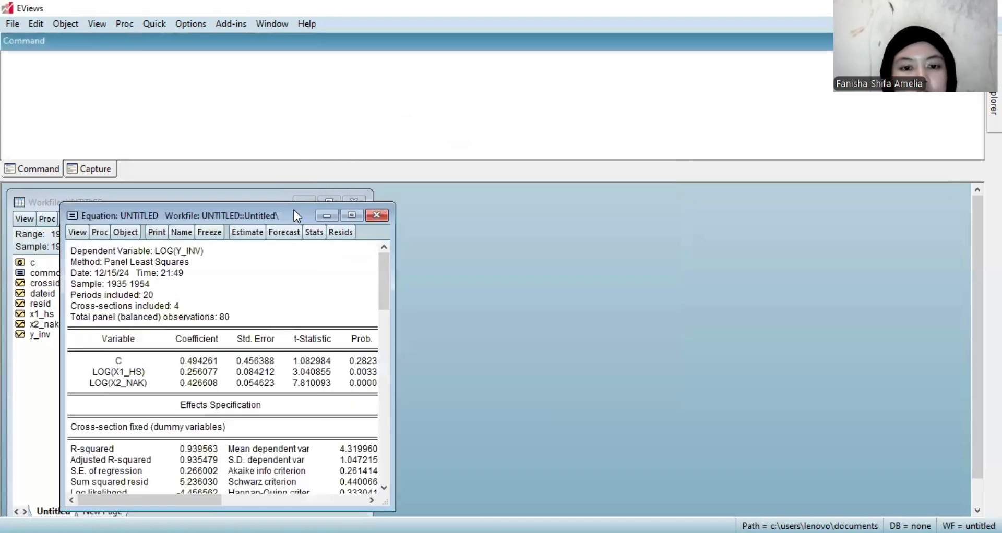
Name the estimated fixed-effects equation fixed_data so it is stored in the workfile.
drag(293, 209, 489, 198)
click(376, 222)
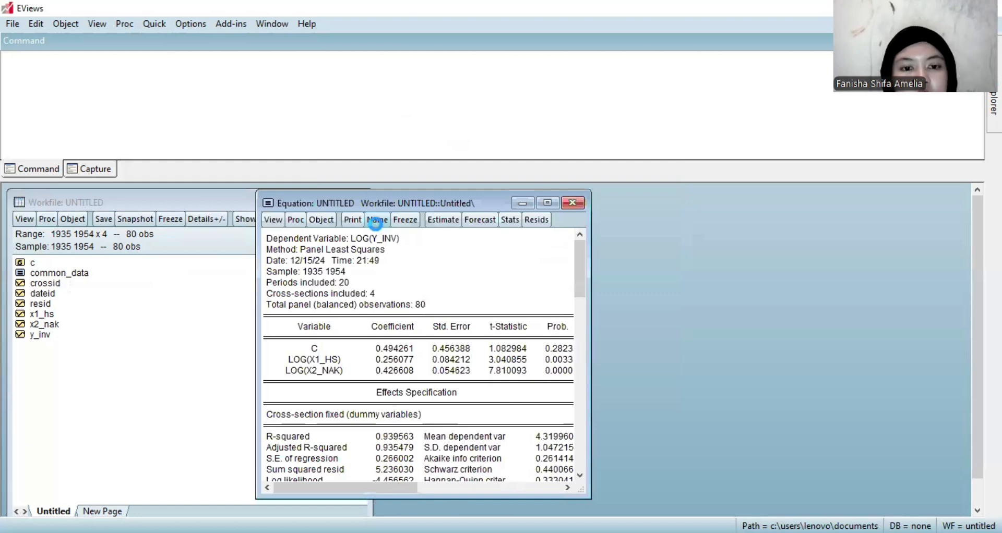
text(fi)
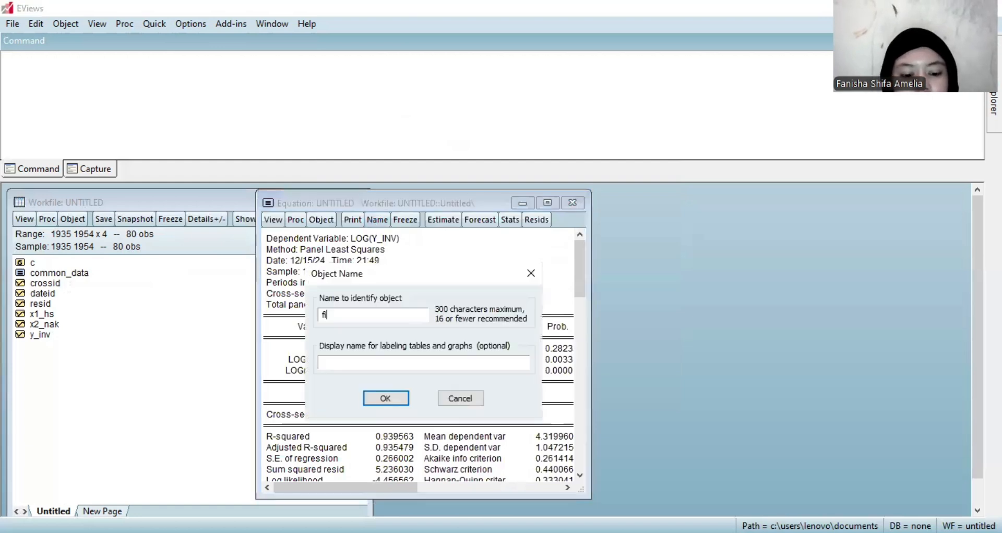
text(xed_)
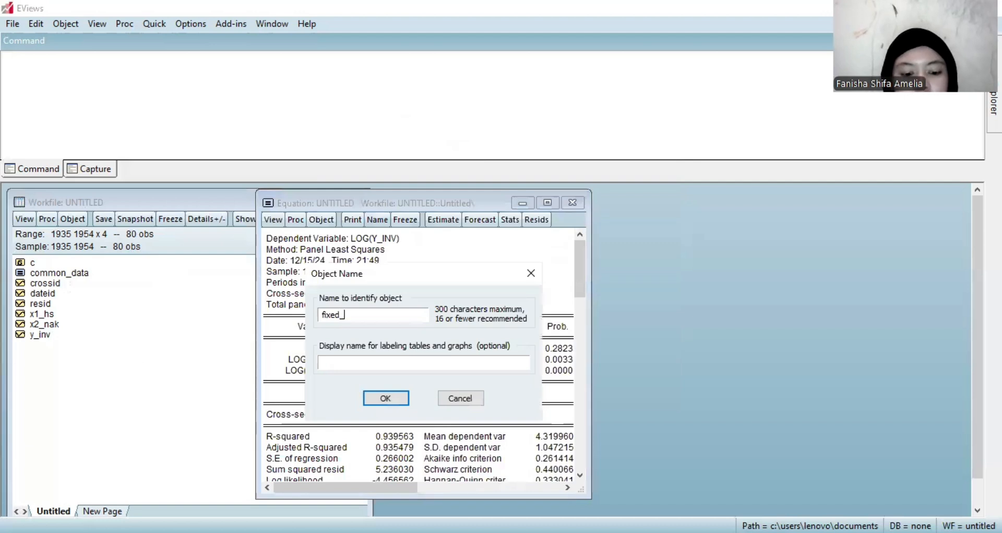
text(data)
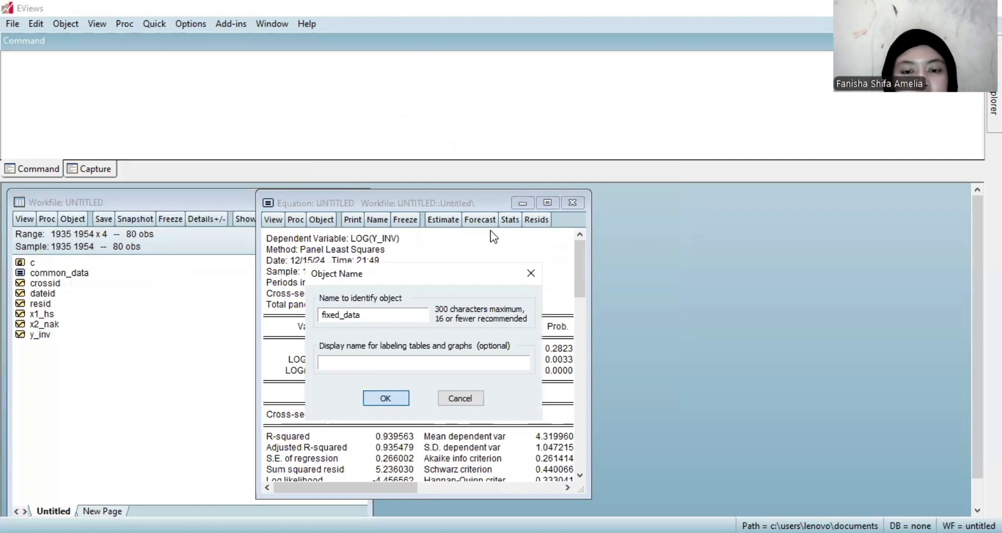
key(Return)
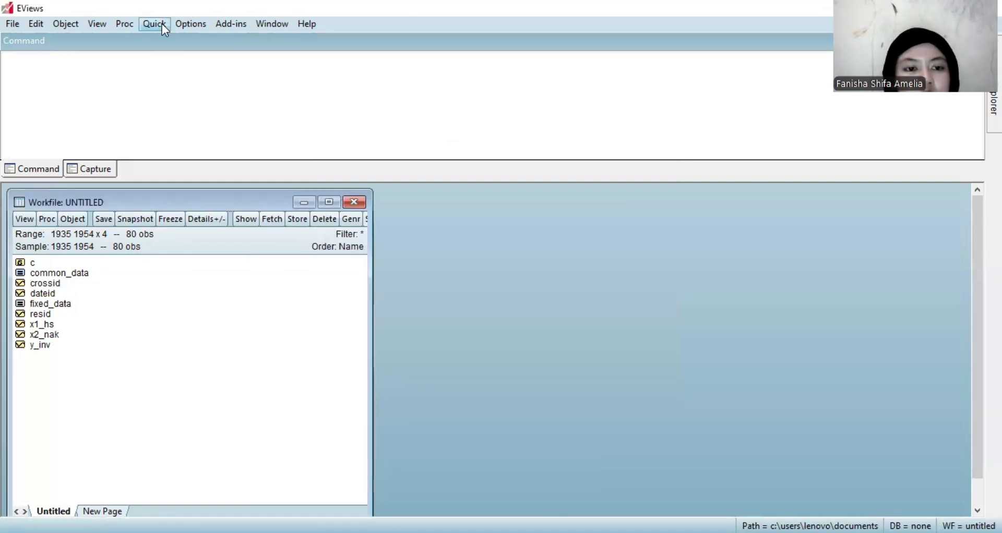
Start a new equation estimation with the copied specification log(y_inv) c log(x1_hs) log(x2_nak), completing its missing closing parenthesis.
click(162, 24)
click(222, 161)
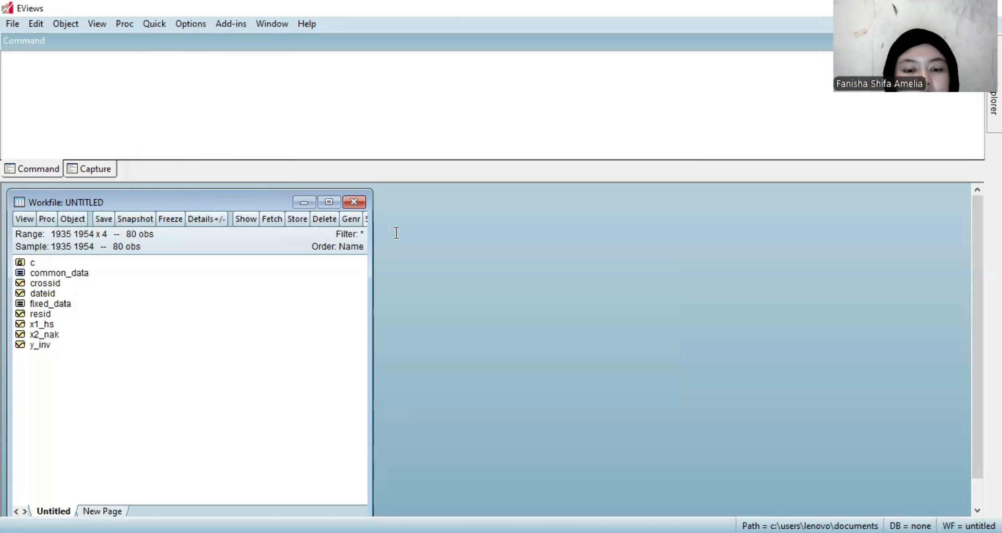
text(log(y_inv) c log(x1_hs) log(x2_nak)
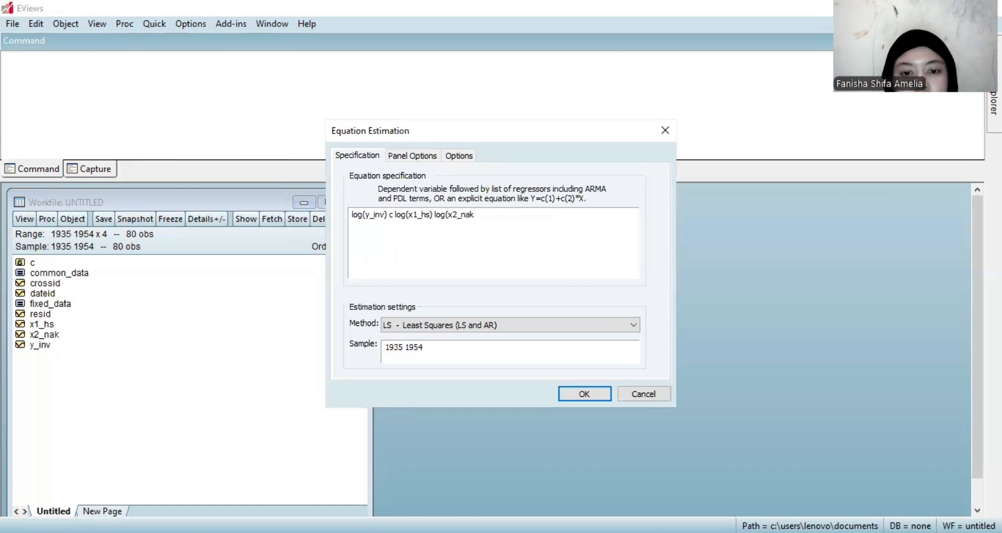
text())
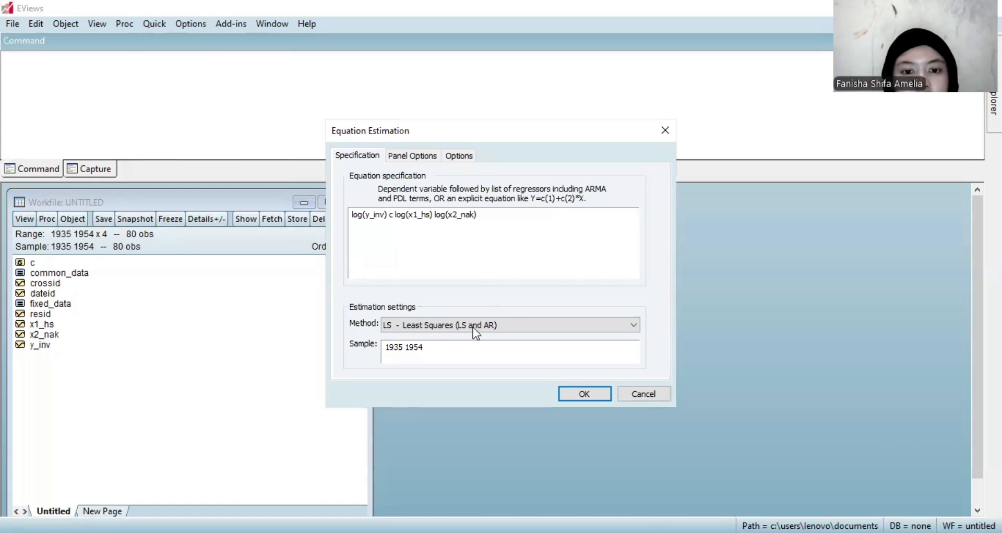
Set the cross-section effects specification to Random and estimate the equation.
click(430, 159)
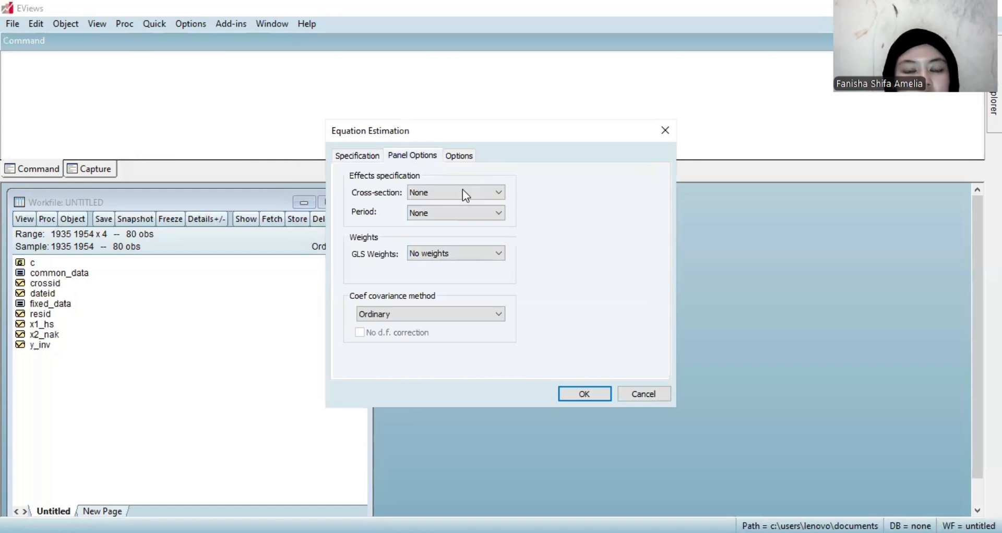
click(456, 192)
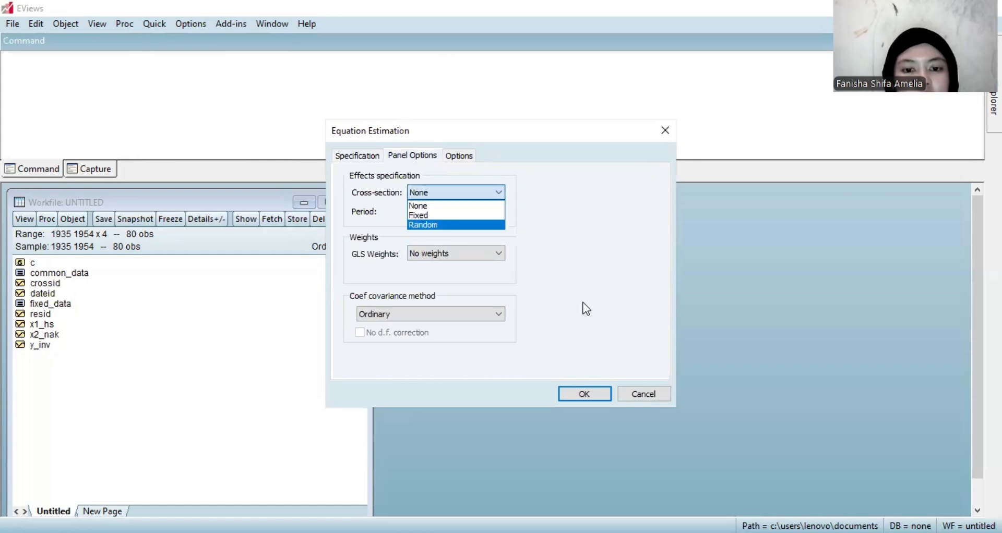
click(584, 394)
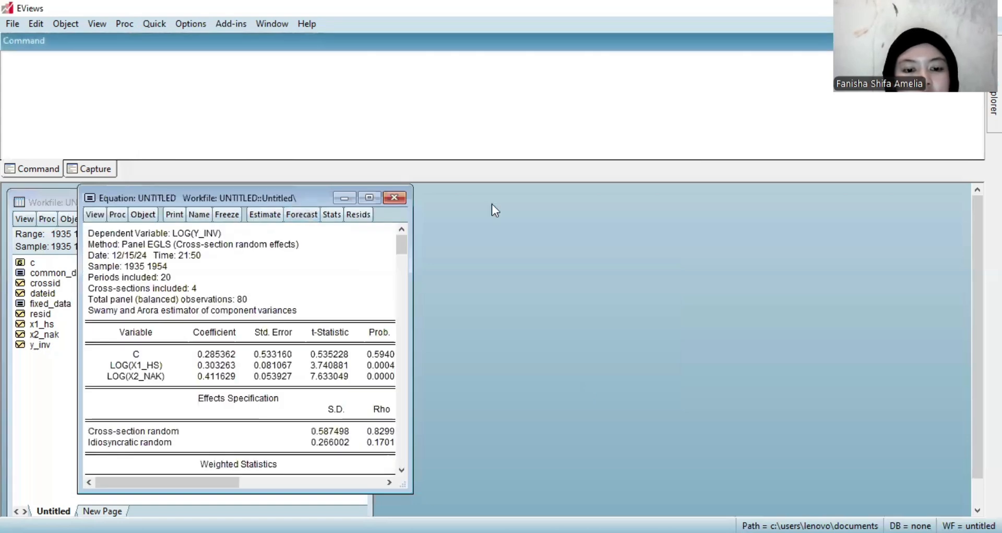
Name the estimated random-effects equation random_data in the workfile and close its window.
drag(300, 195, 491, 205)
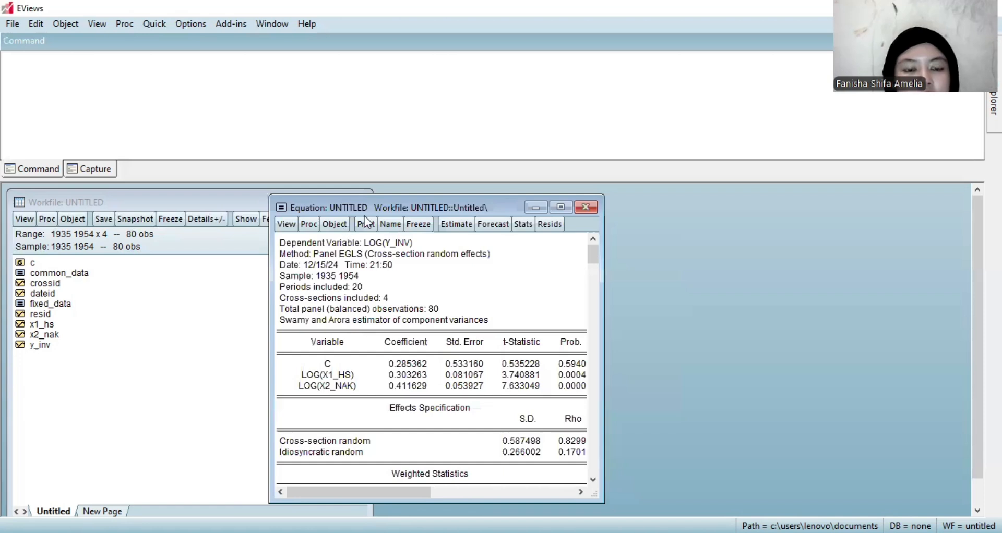
click(393, 224)
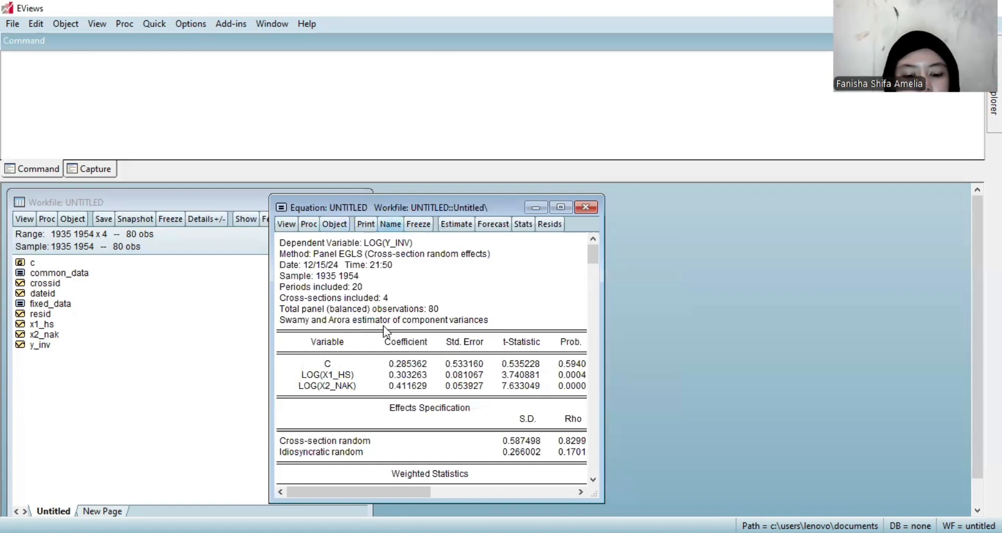
text(rando)
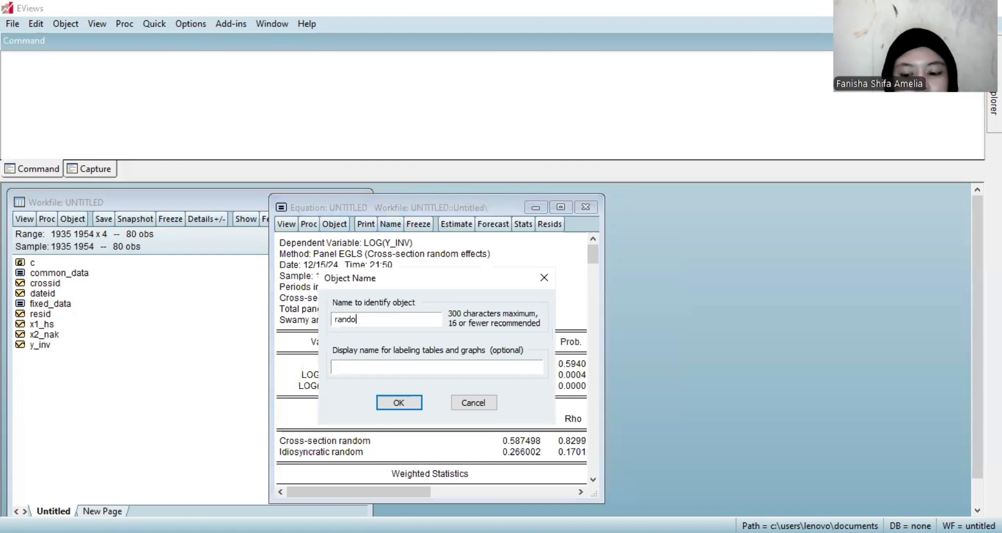
text(m_da)
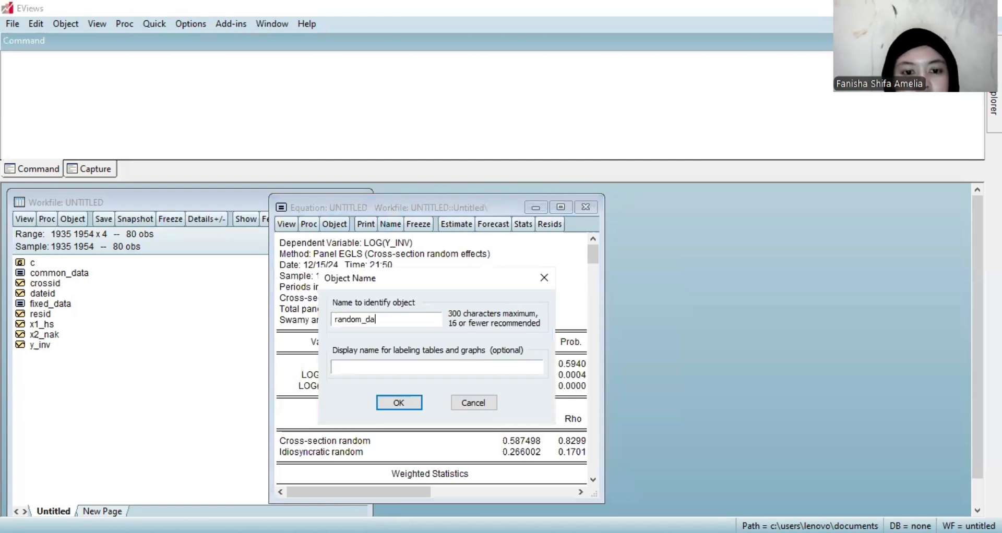
text(ta)
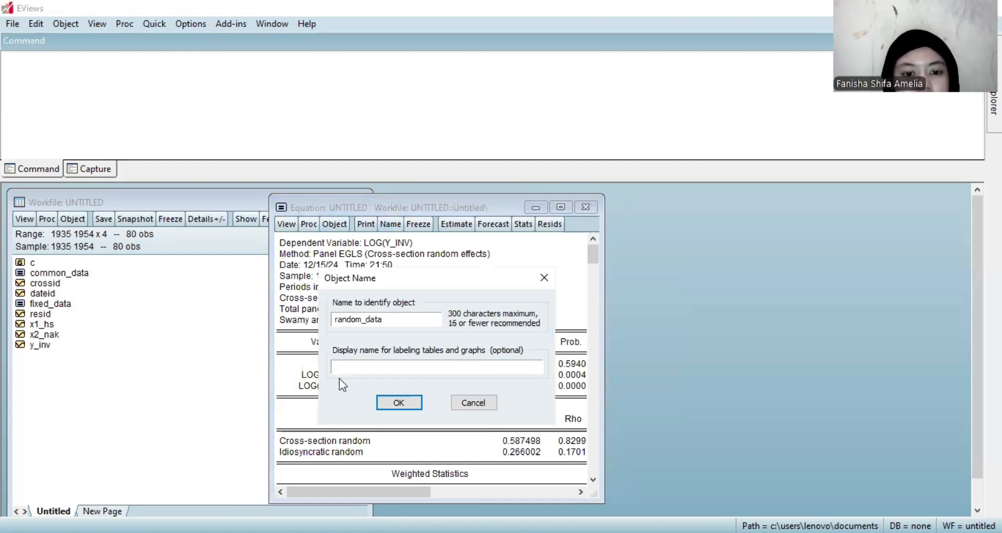
key(Return)
click(589, 210)
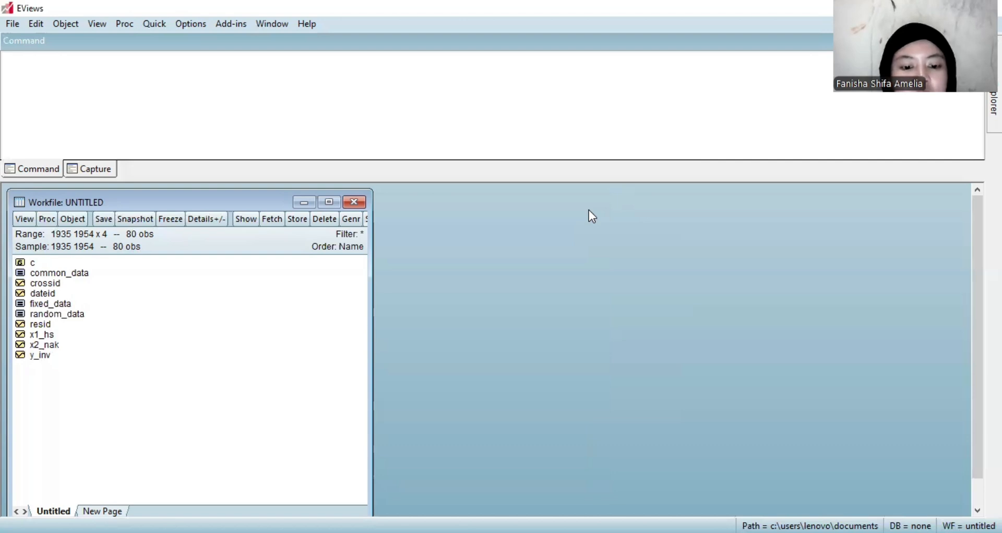
Run the Redundant Fixed Effects - Likelihood Ratio test on fixed_data, review the output, and close the equation.
click(53, 316)
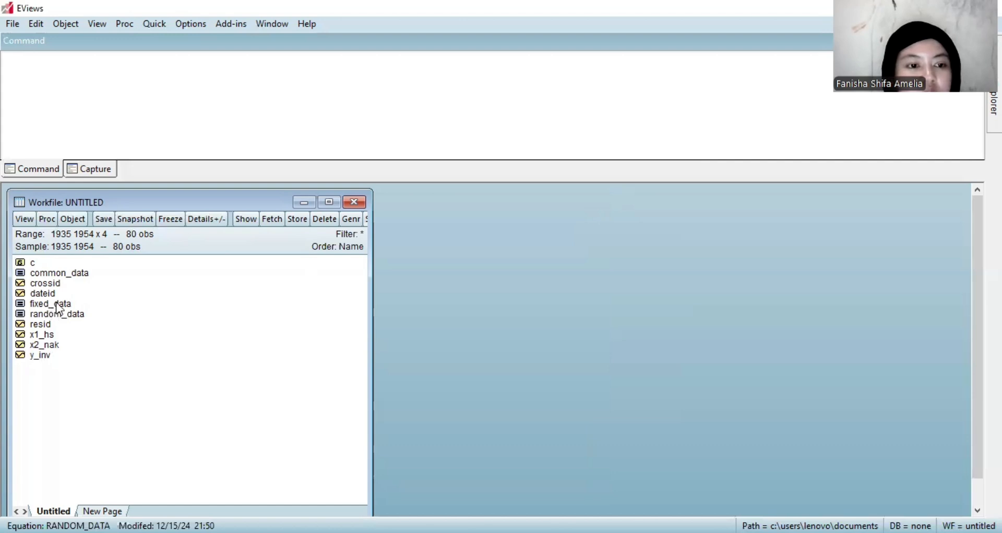
double_click(50, 304)
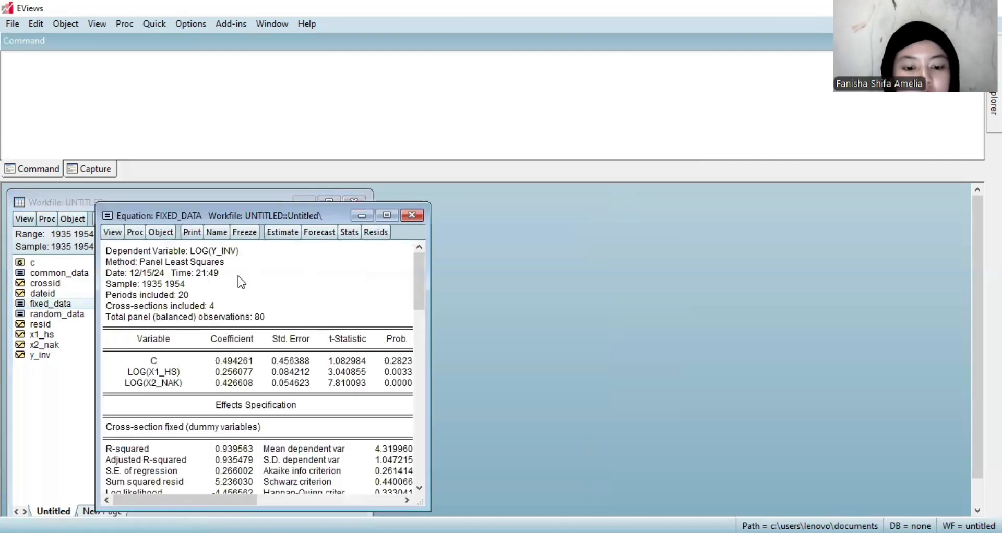
click(111, 232)
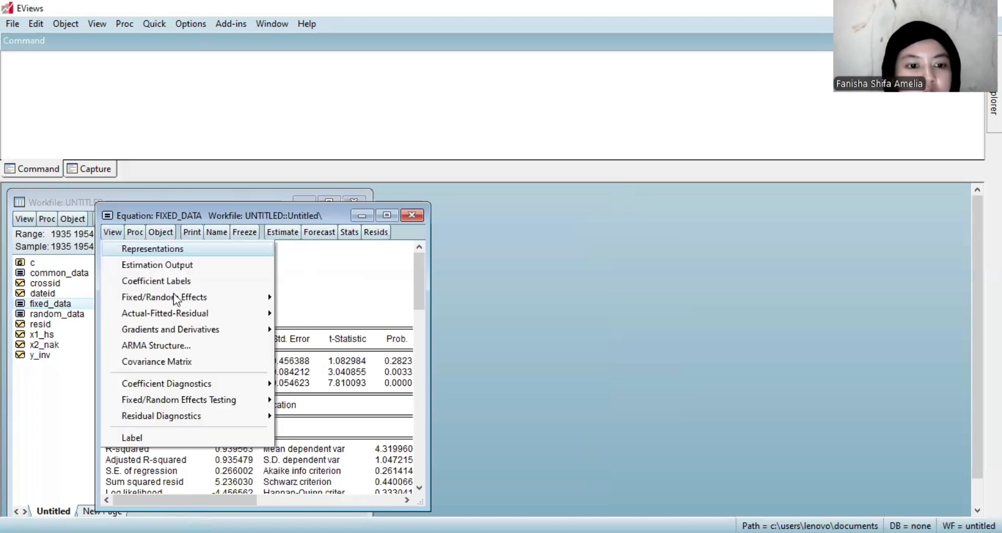
click(215, 389)
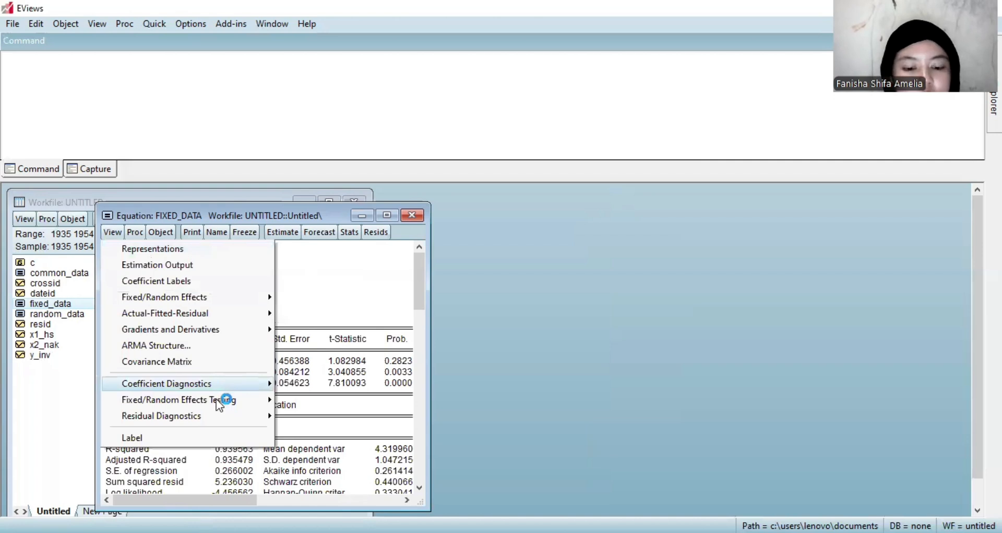
mouse_move(217, 402)
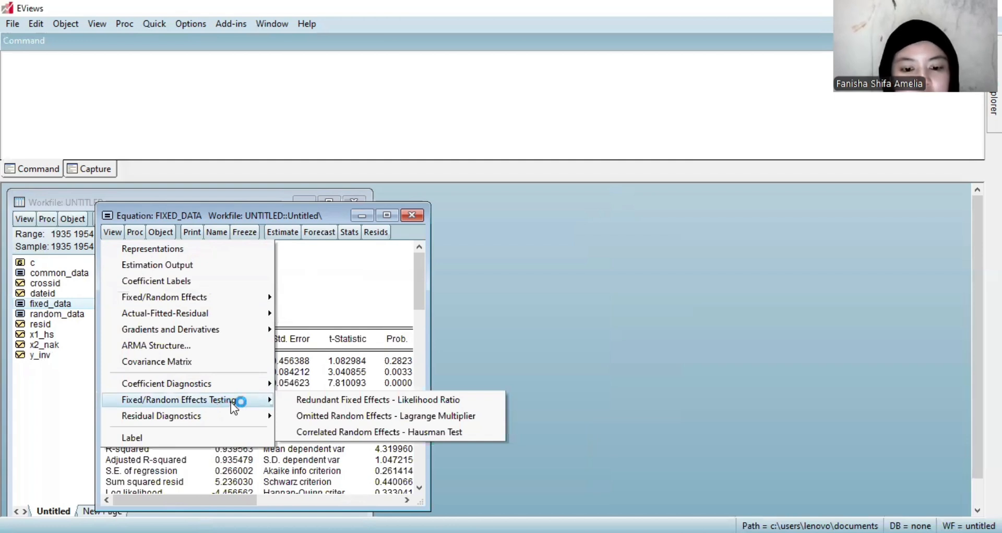
click(286, 407)
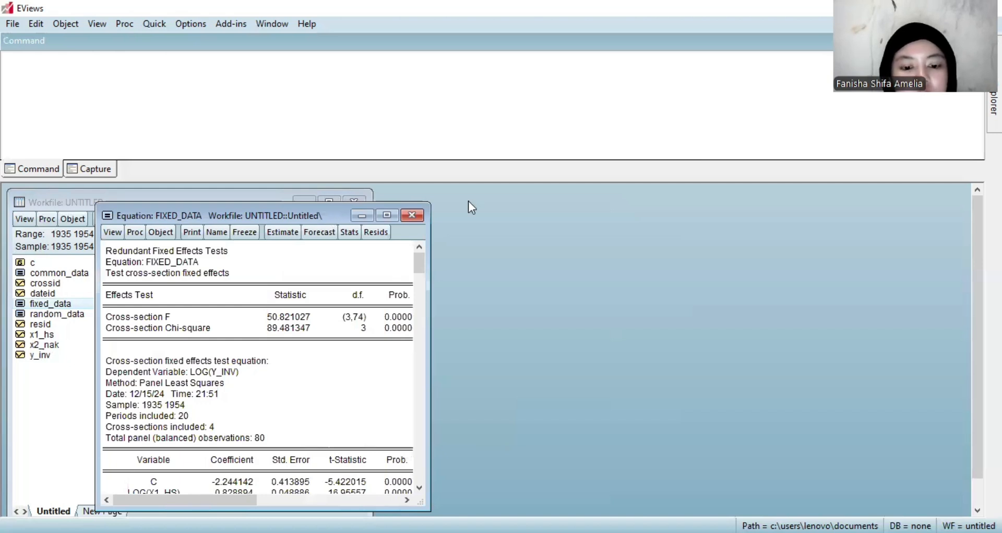
drag(328, 216, 468, 201)
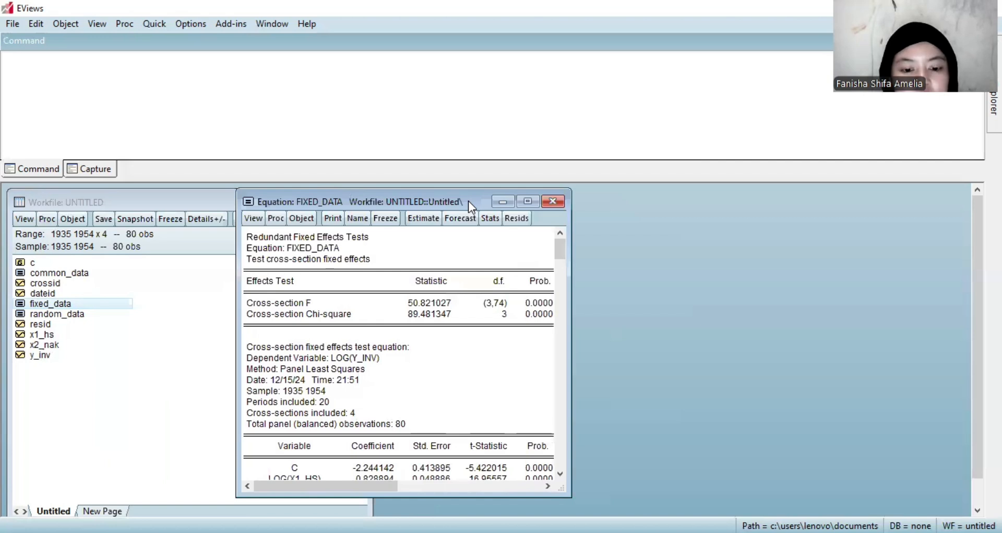
drag(468, 202, 509, 198)
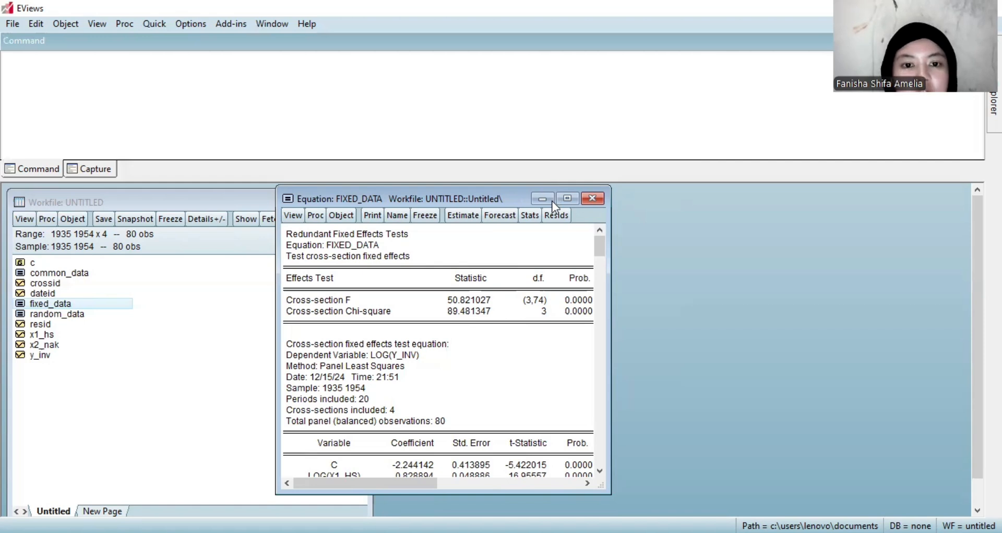
click(593, 200)
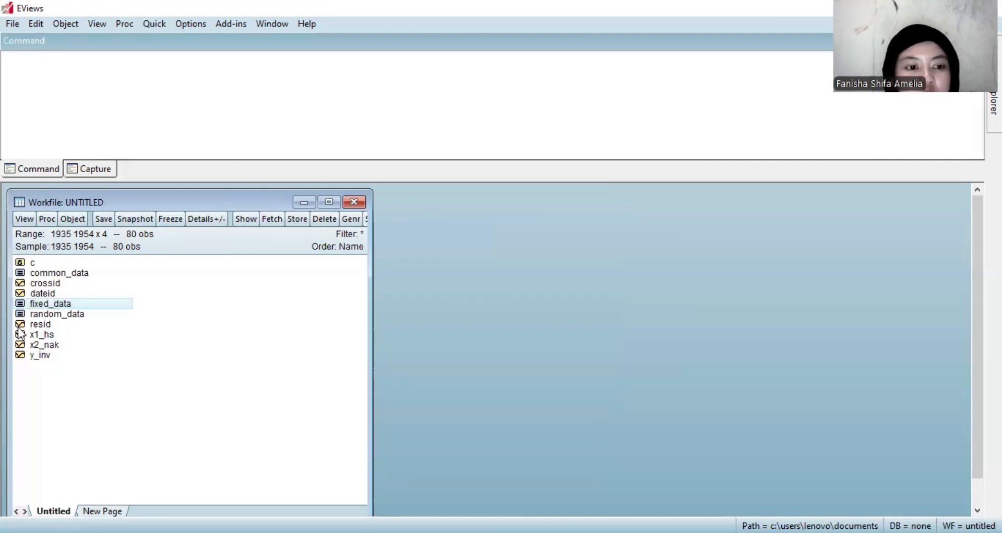
Run the Correlated Random Effects - Hausman Test on random_data, review the cross-section probability, and close the equation.
double_click(52, 315)
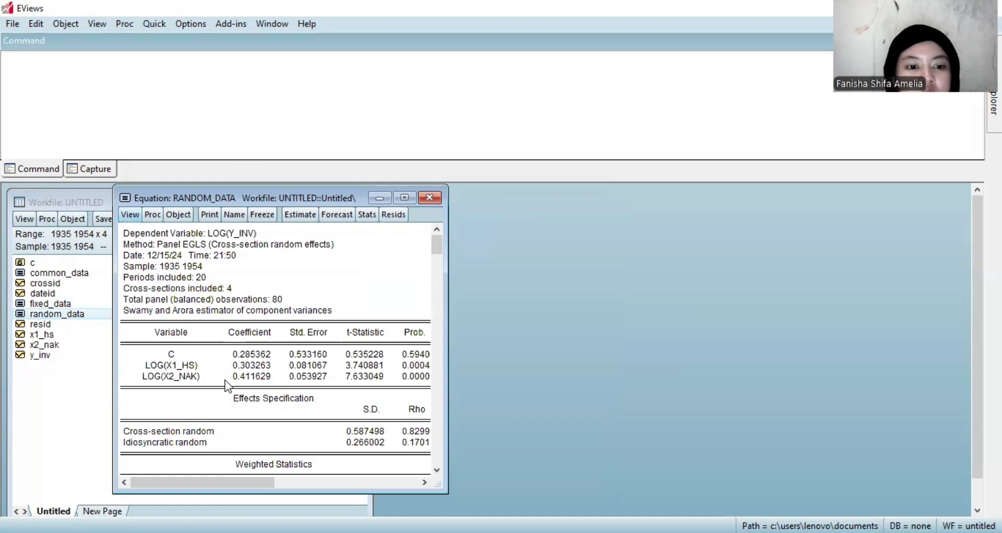
click(129, 214)
mouse_move(224, 383)
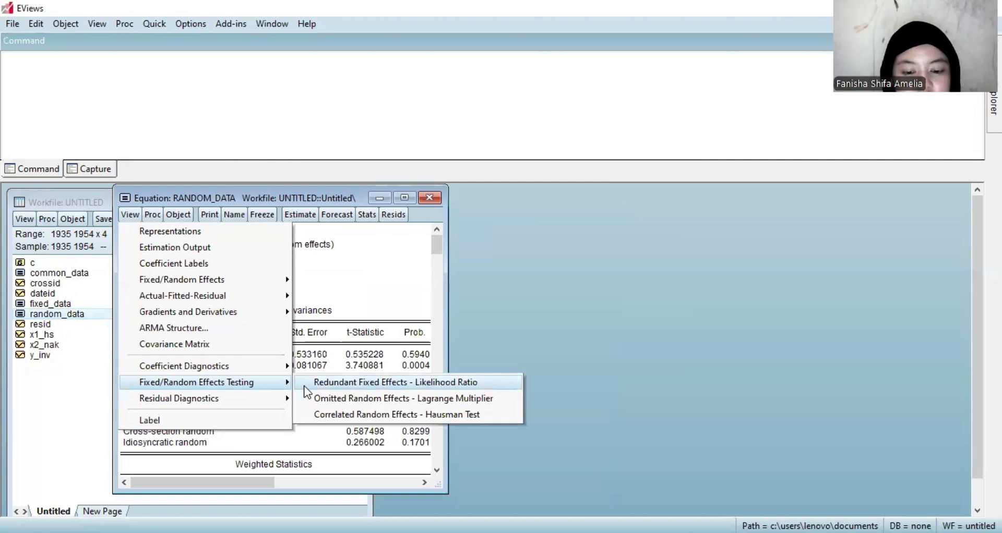
click(315, 414)
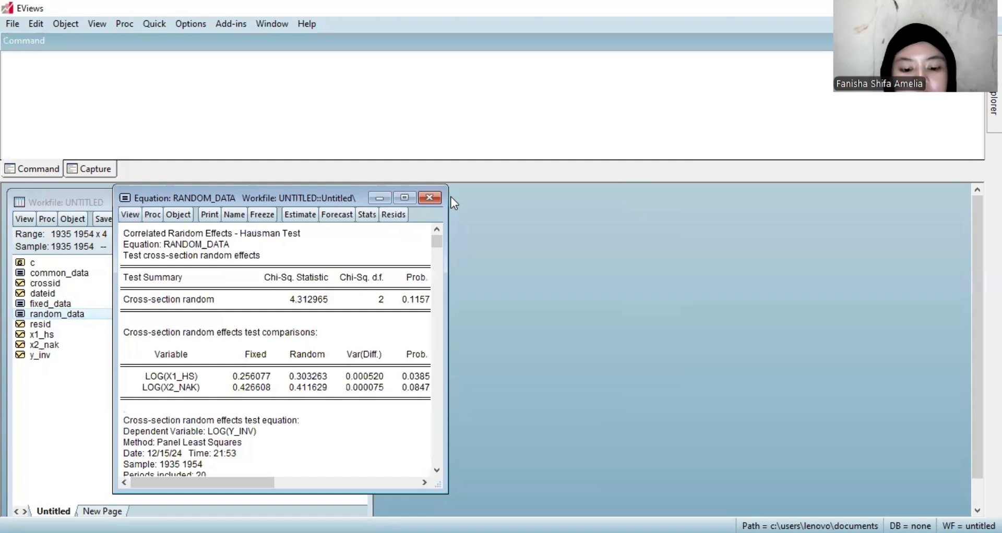
drag(454, 202, 454, 202)
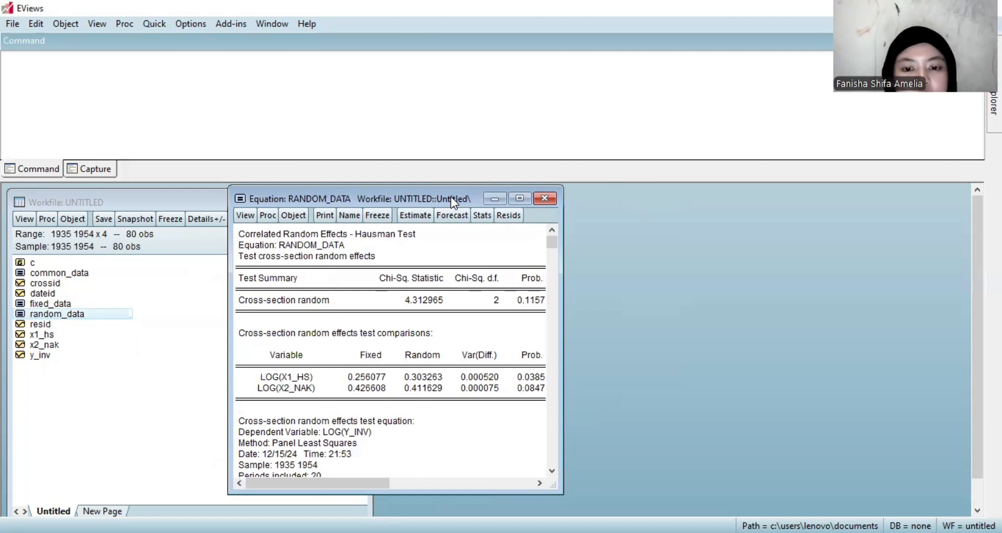
drag(556, 246, 552, 243)
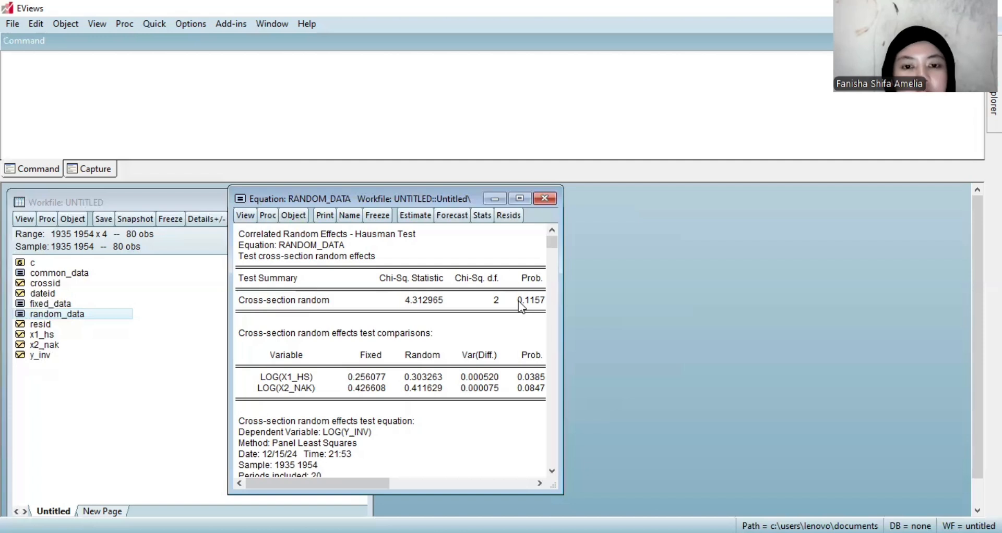
click(545, 200)
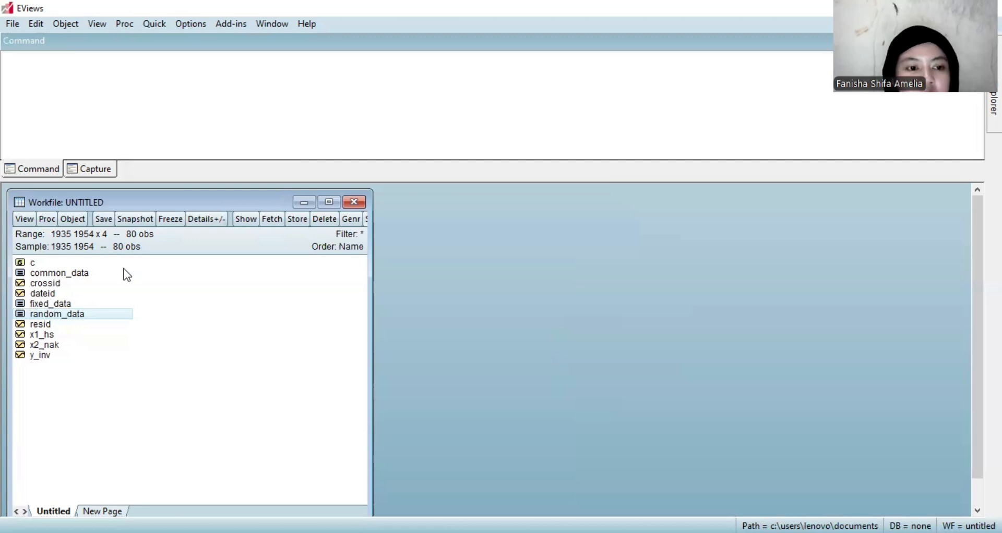
Run the Omitted Random Effects - Lagrange Multiplier test on common_data, review the Breusch-Pagan cross-section result, and close the equation.
double_click(74, 277)
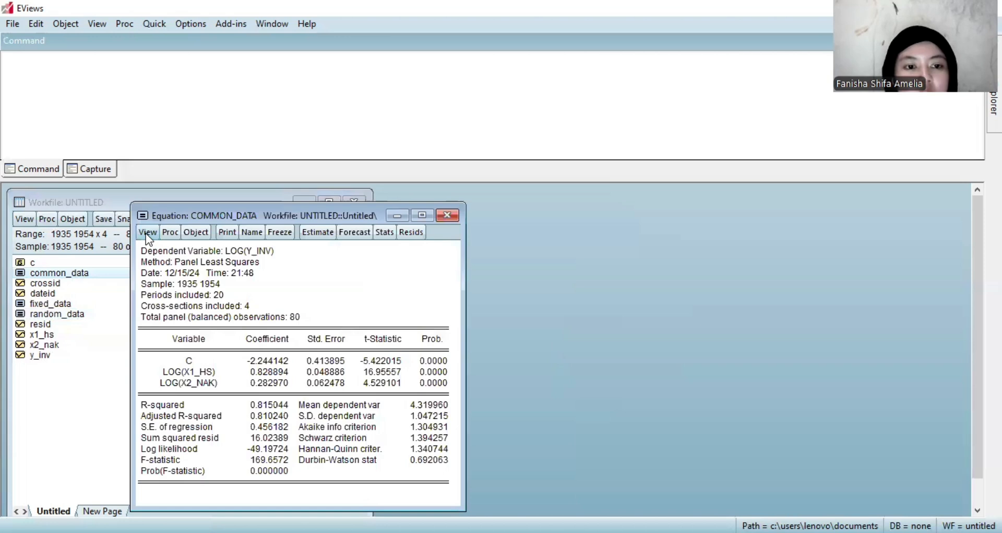
click(148, 235)
mouse_move(239, 385)
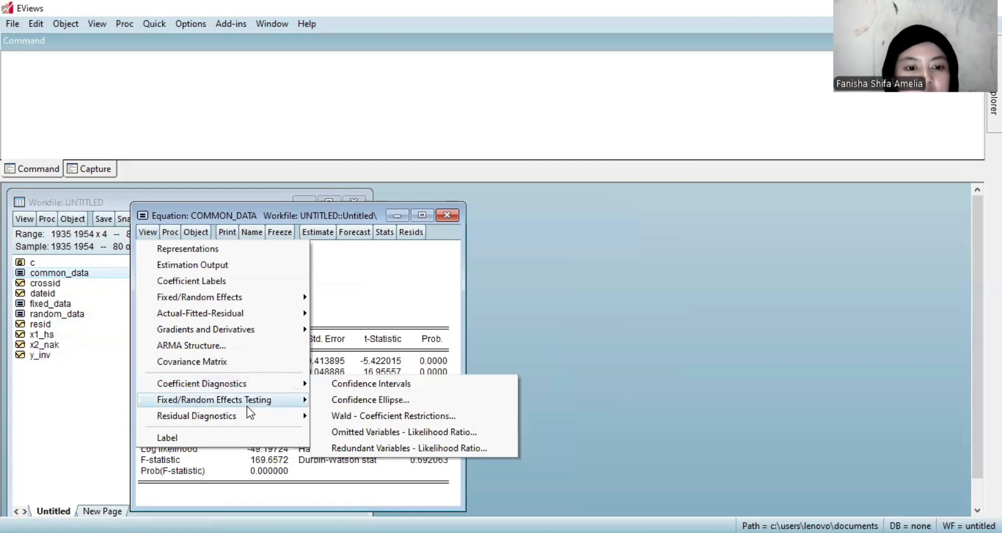
mouse_move(260, 402)
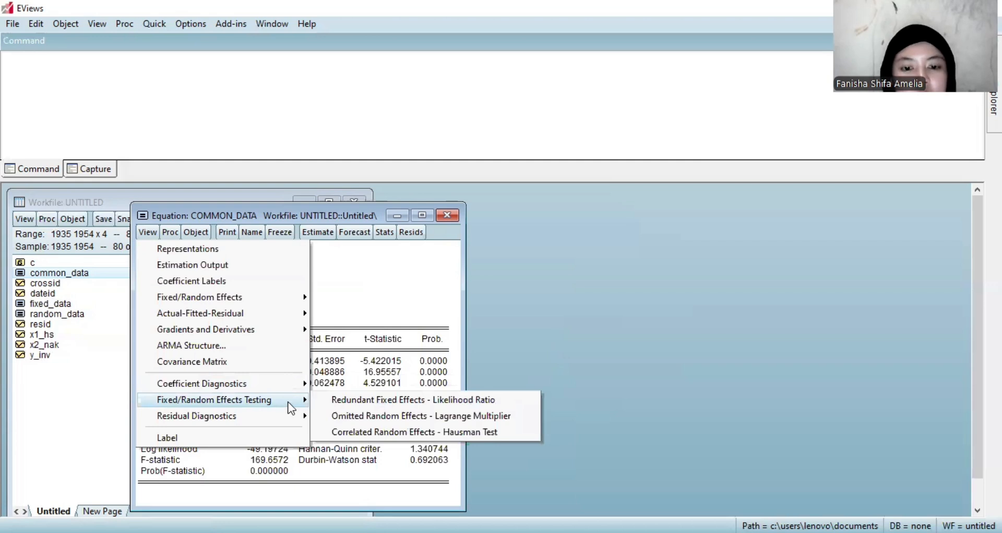
click(375, 415)
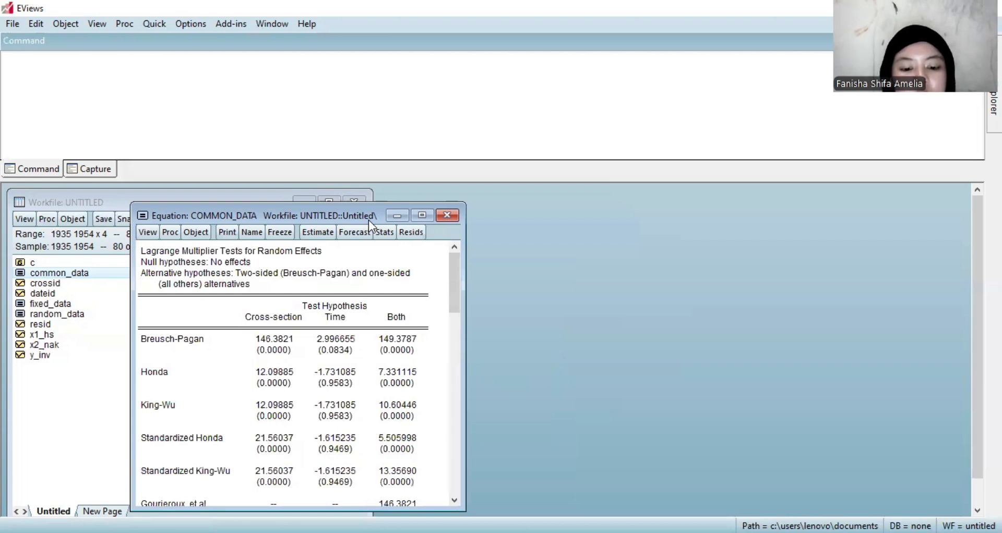
drag(368, 220, 546, 204)
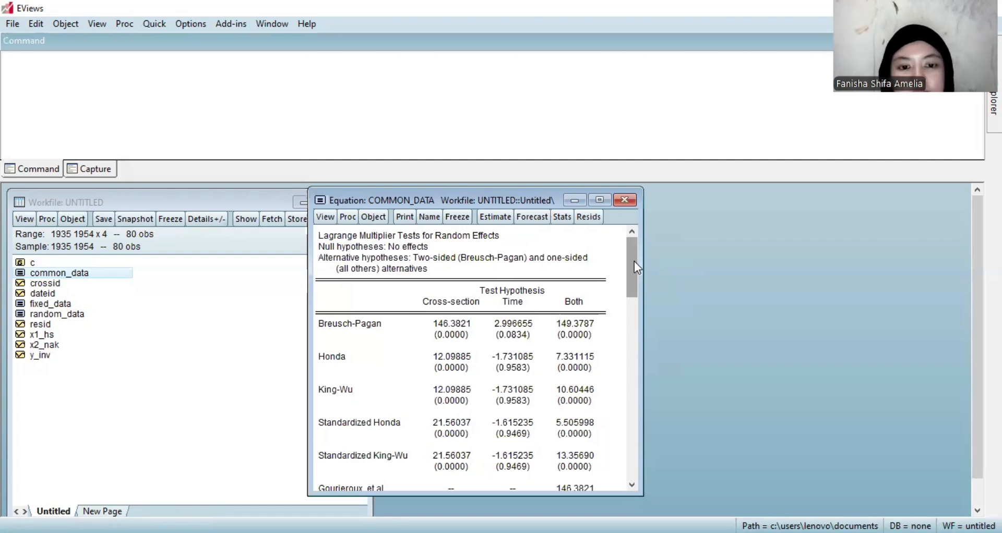
click(631, 372)
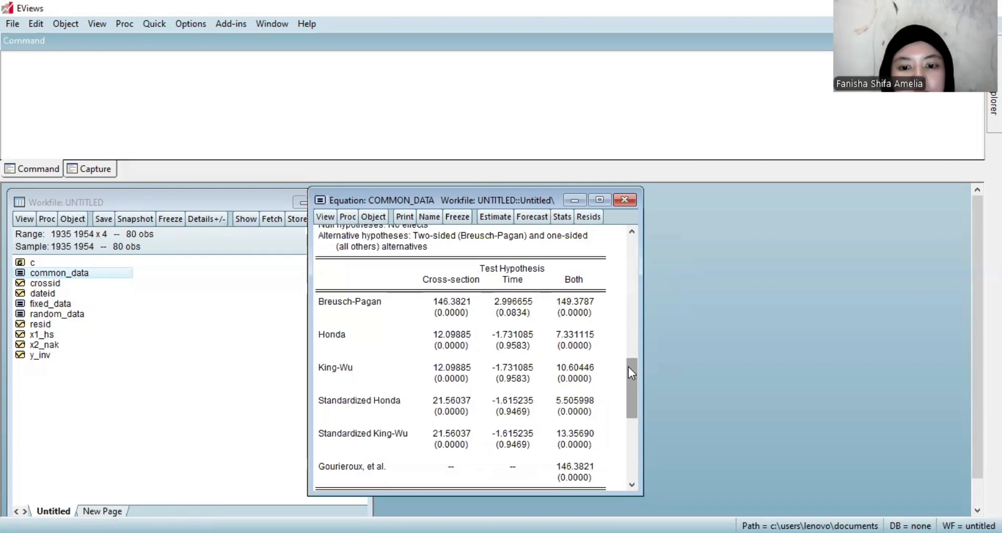
click(635, 434)
click(622, 198)
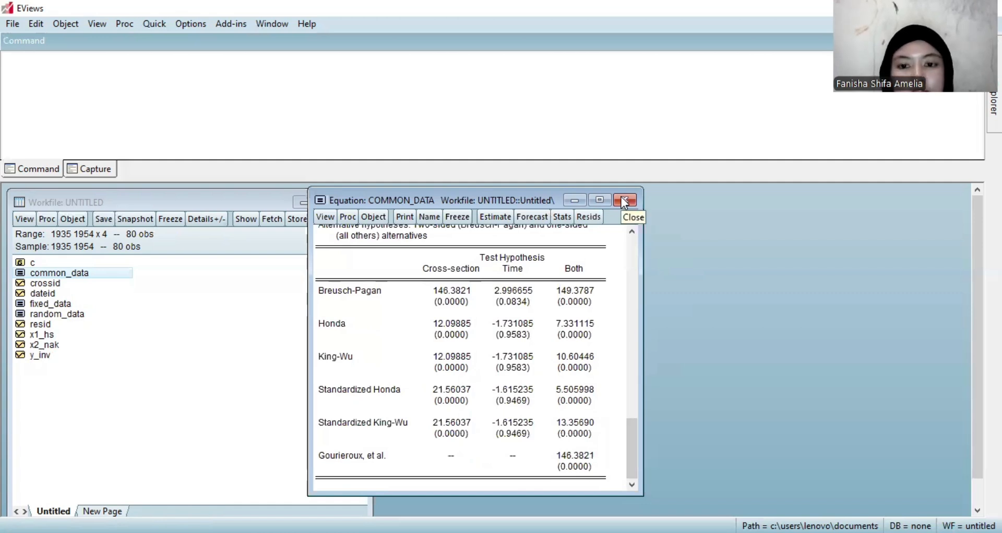
click(623, 199)
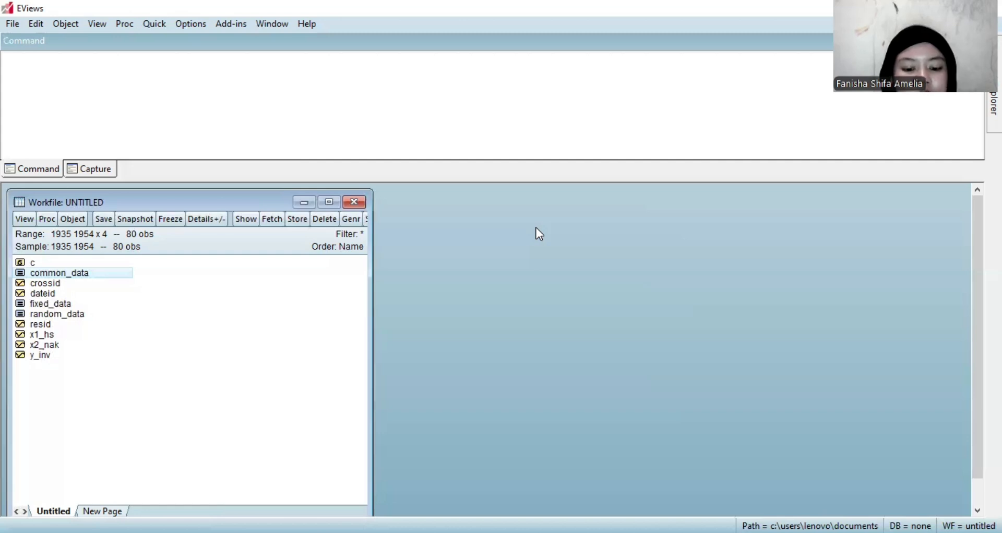
Run the Histogram - Normality Test on the random_data residuals, enlarge the output to review the Jarque-Bera probability, and close the equation.
double_click(43, 315)
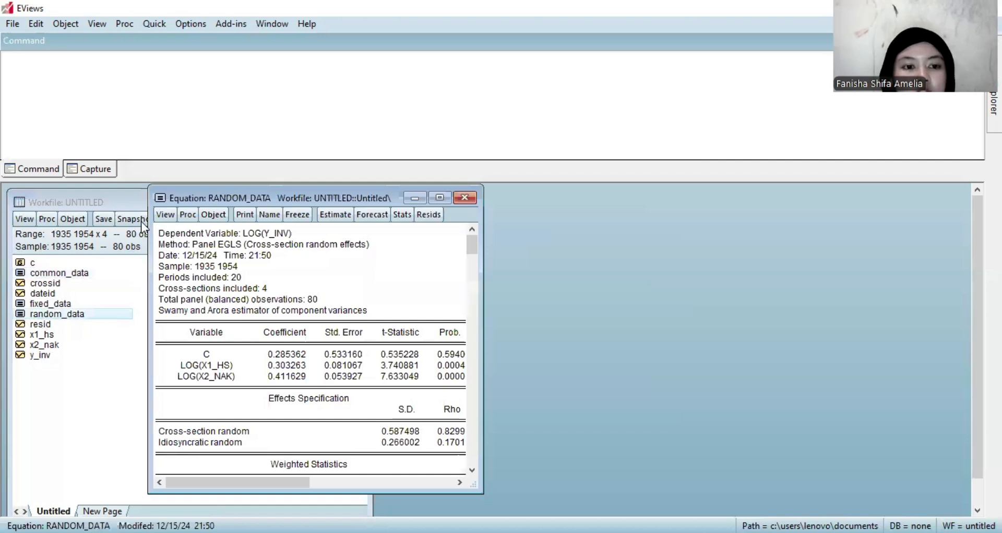
click(165, 215)
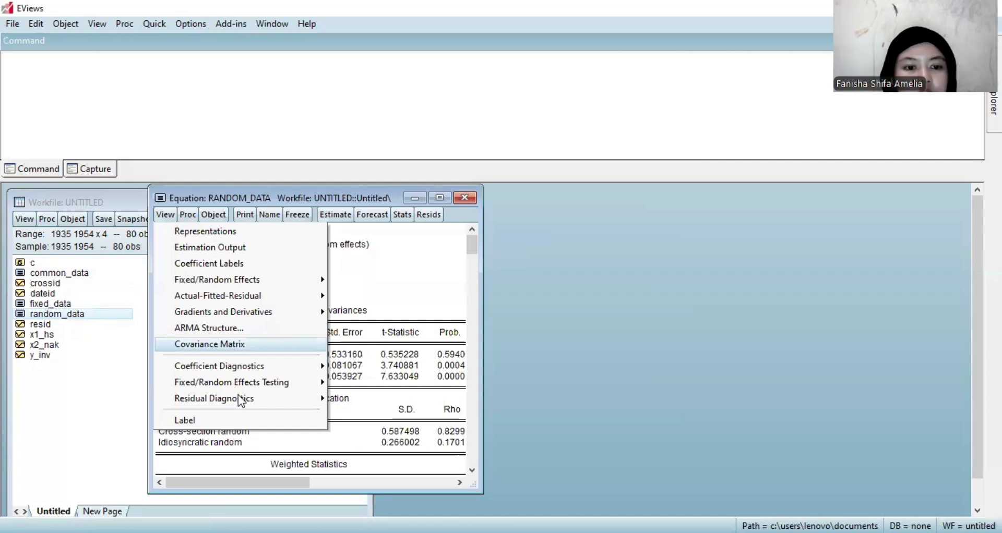
mouse_move(240, 401)
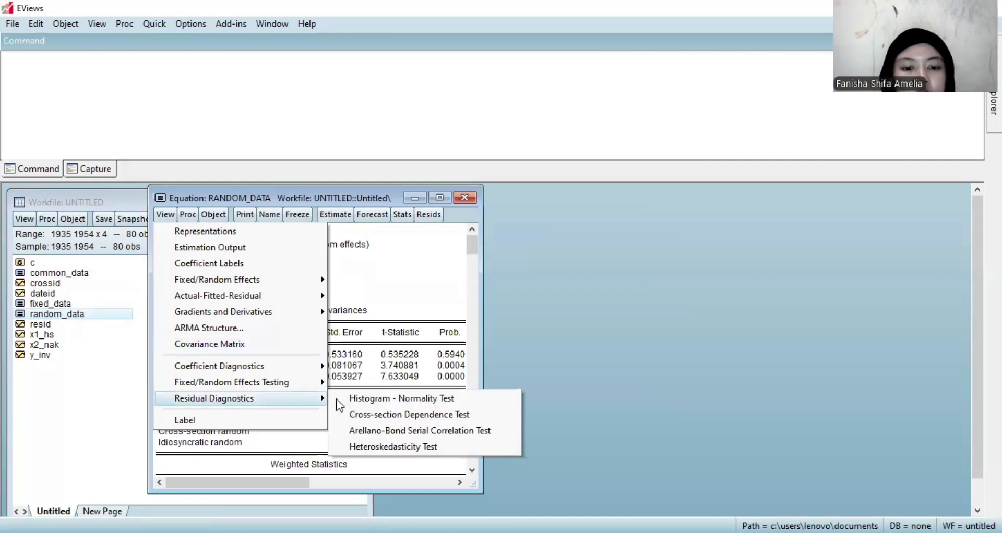
click(351, 399)
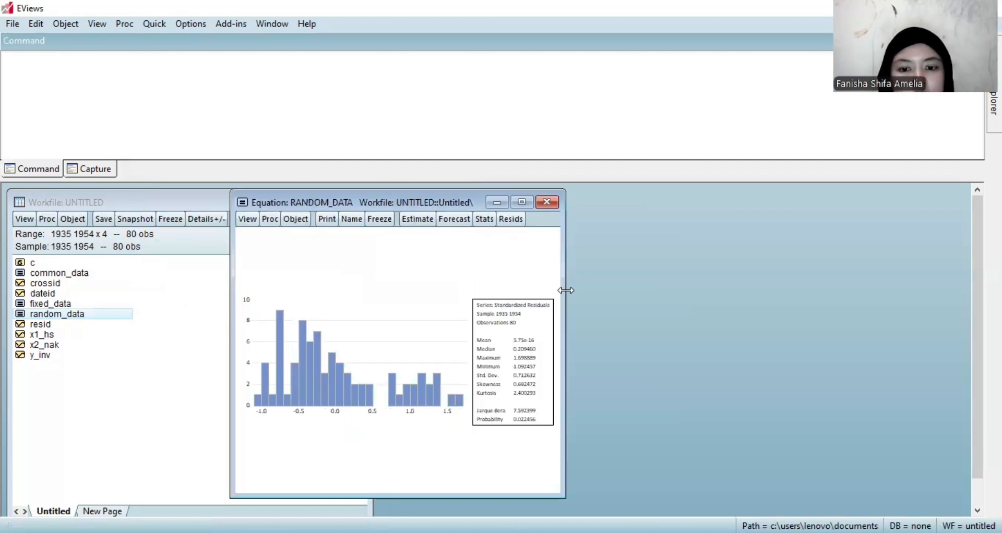
drag(566, 290, 658, 288)
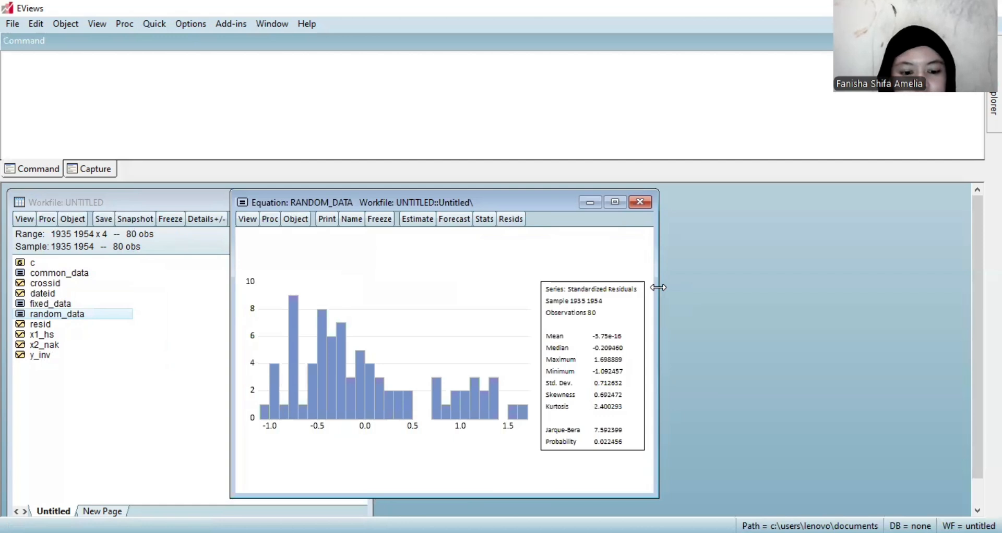
drag(658, 287, 722, 284)
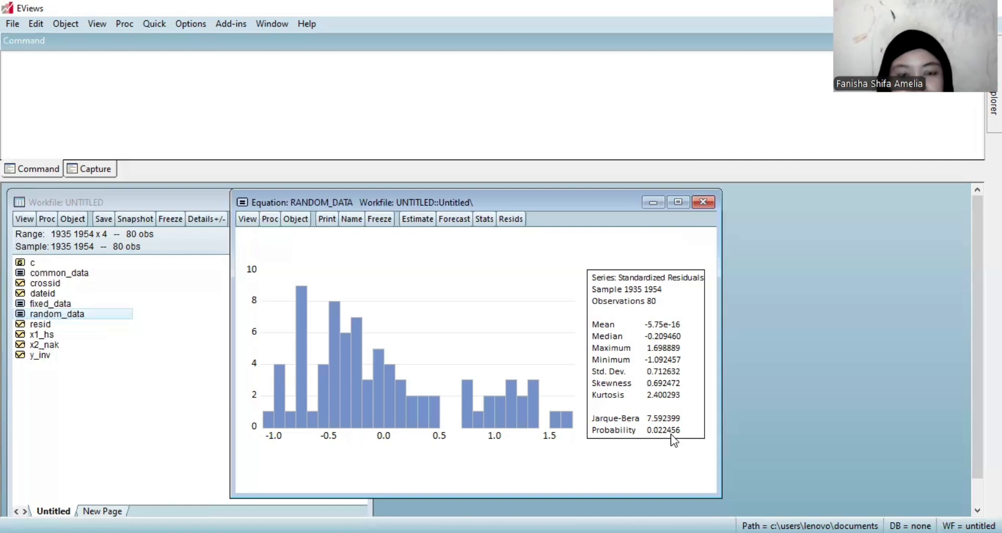
click(705, 203)
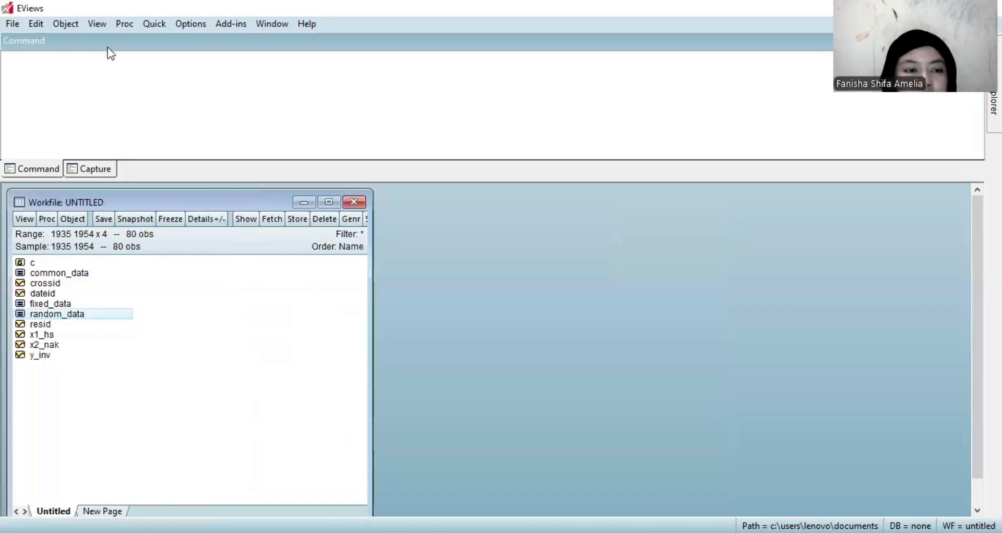
Try to compute group correlations for the series list loh(x1_hs) log(x2_nak).
click(157, 24)
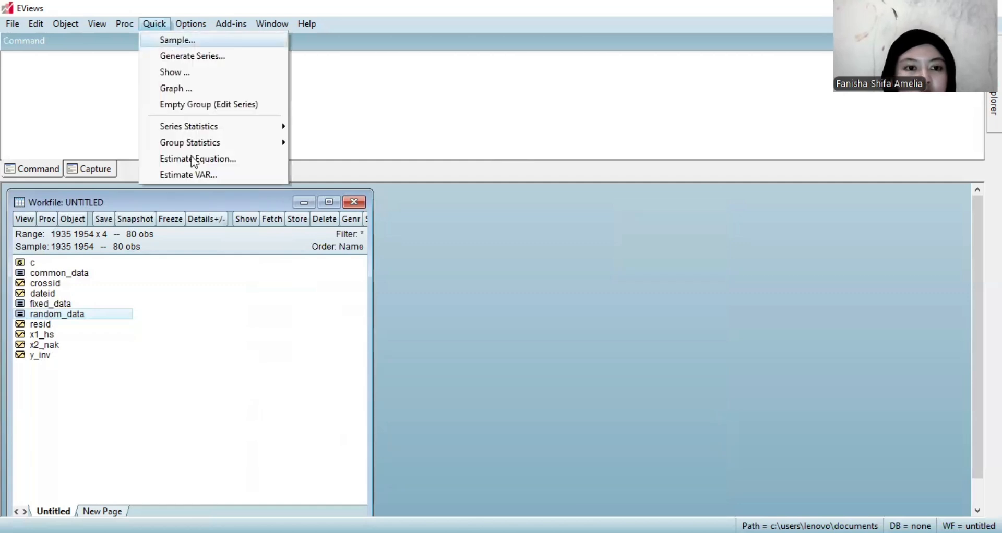
mouse_move(201, 144)
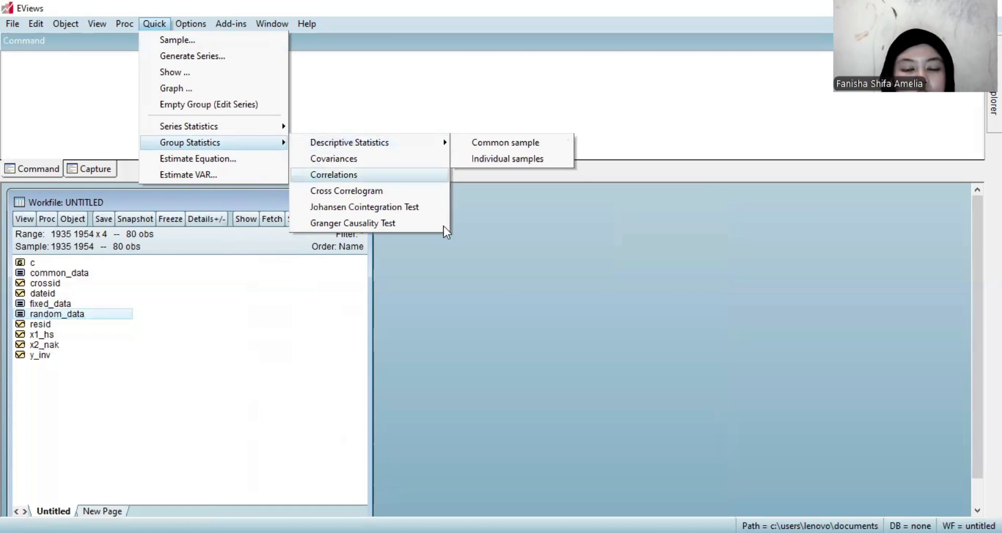
key(Return)
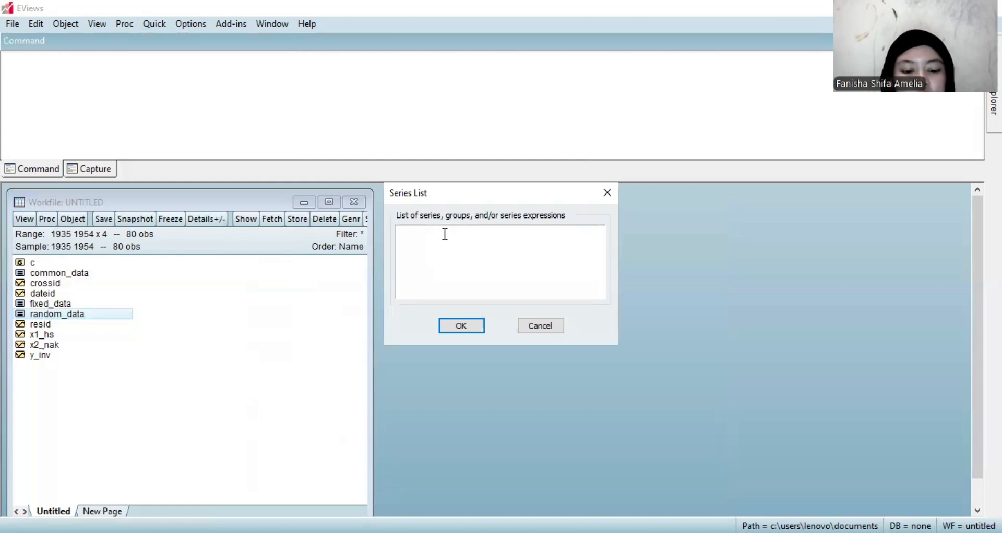
click(445, 234)
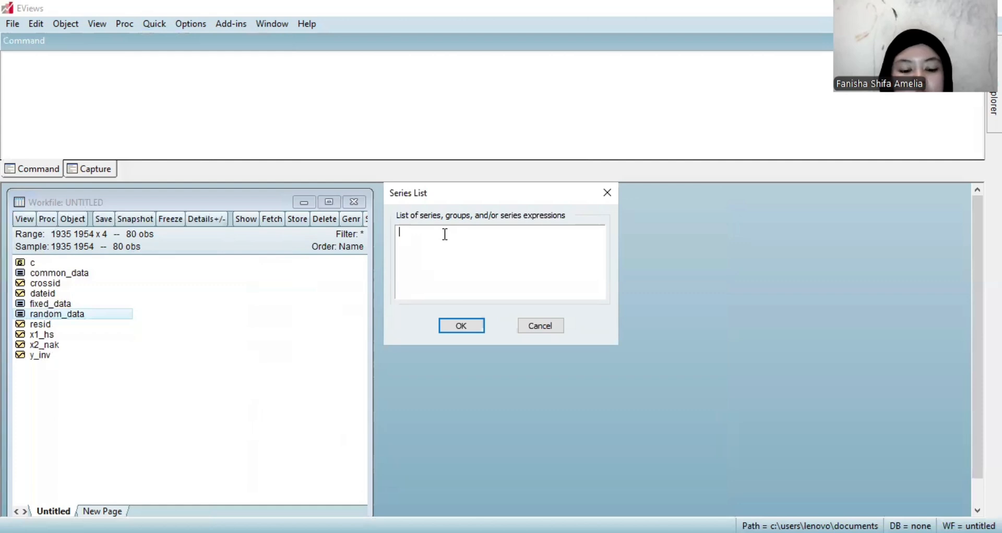
text(l)
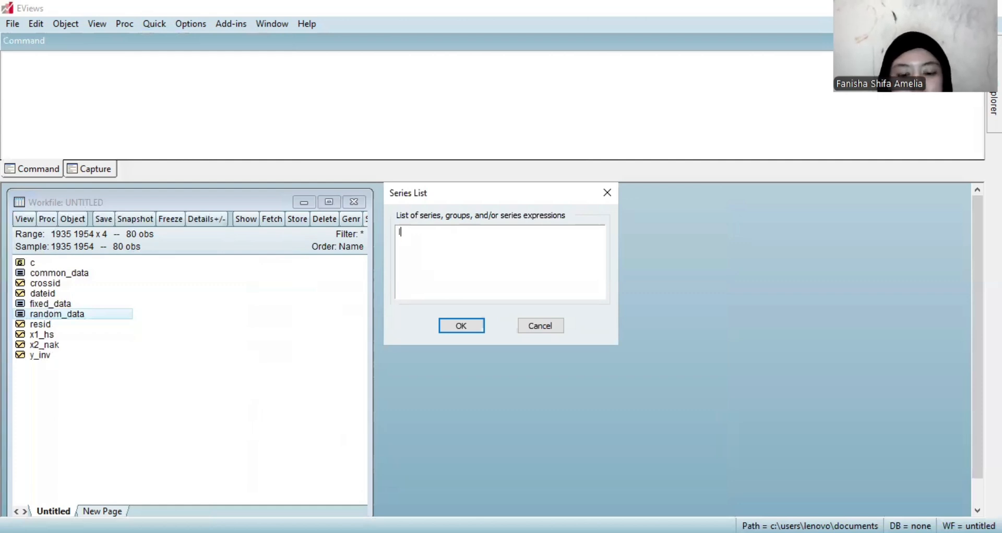
text(oh)
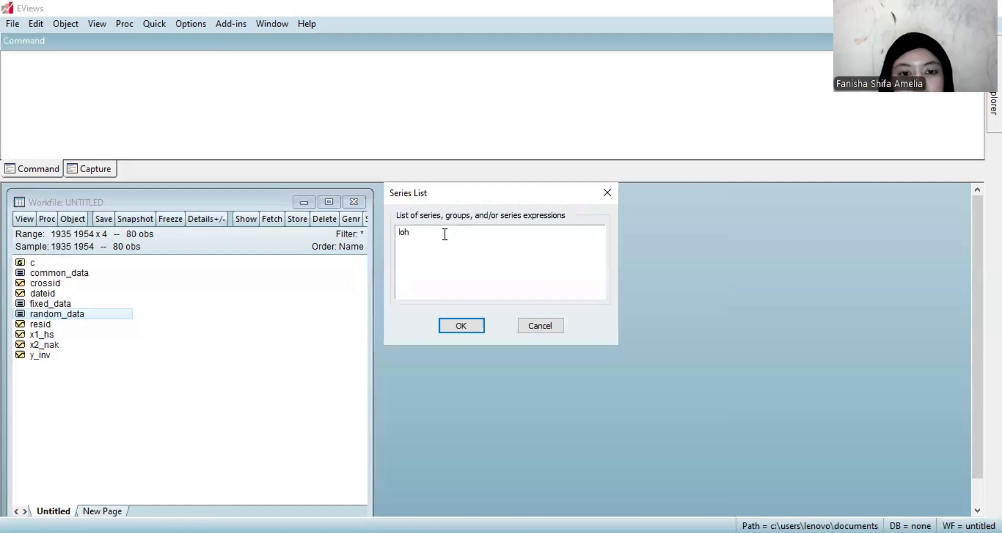
text(()
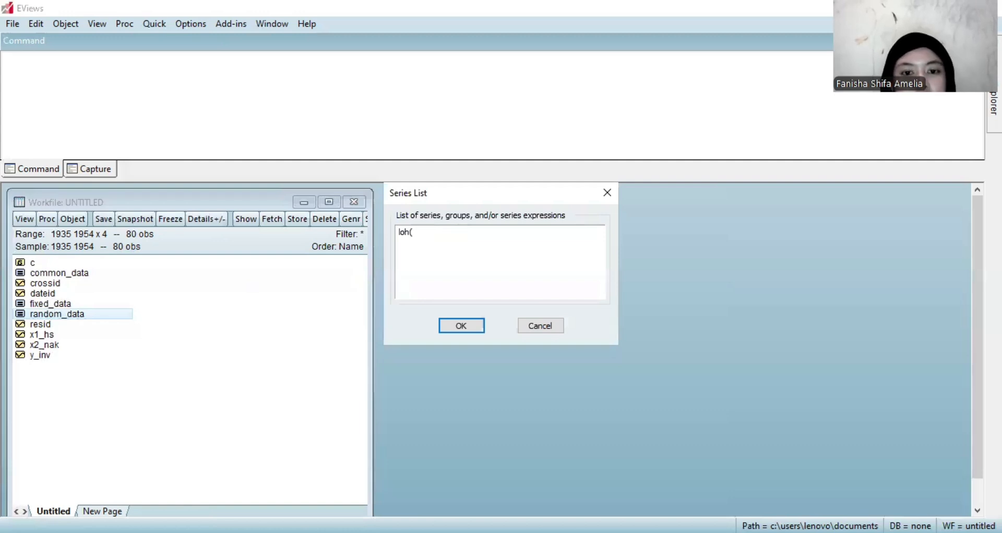
text(x1)
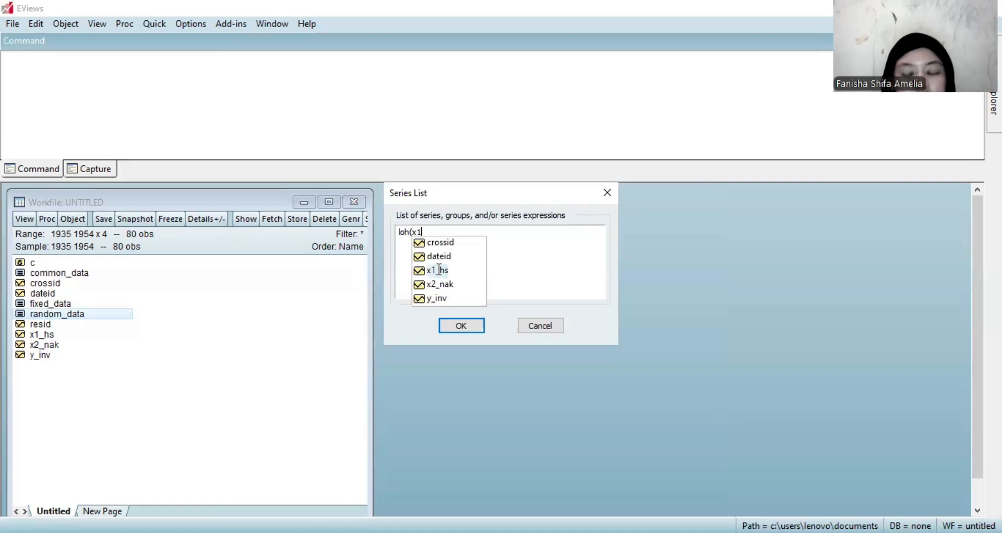
click(439, 270)
text())
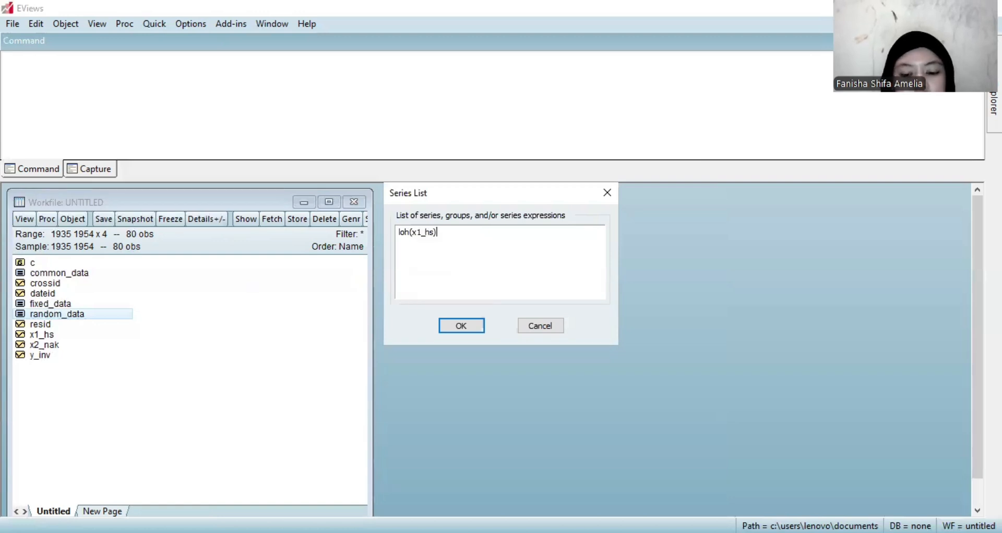
text( log)
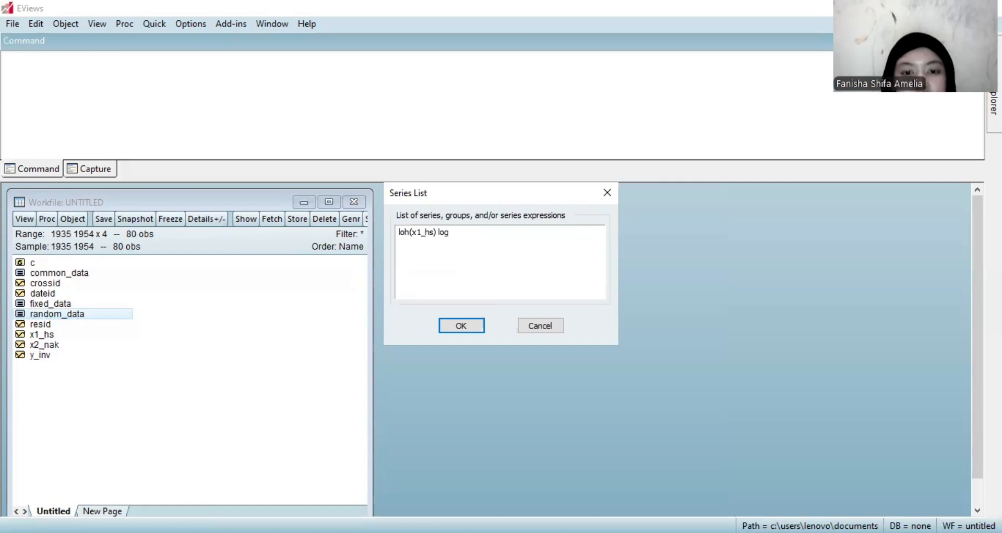
text((x)
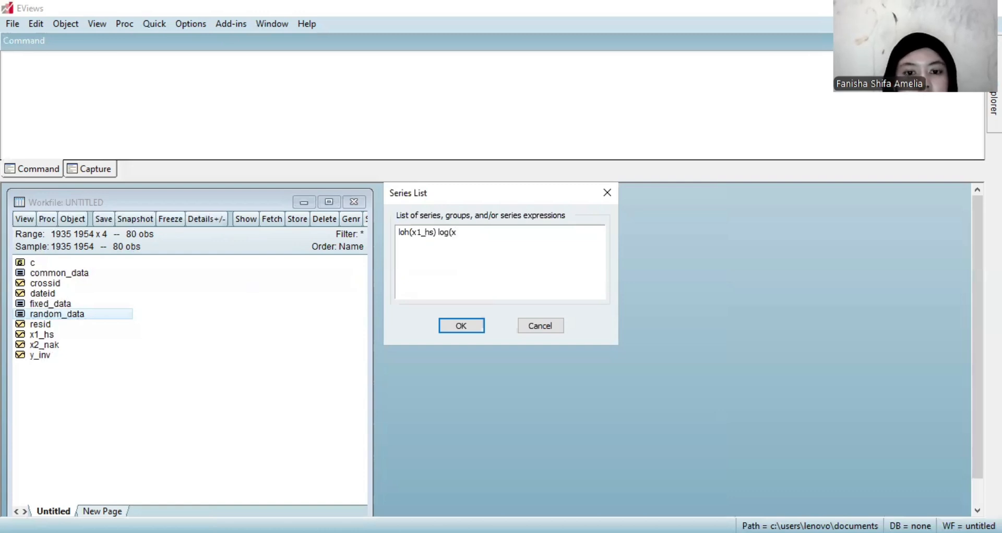
text(2)
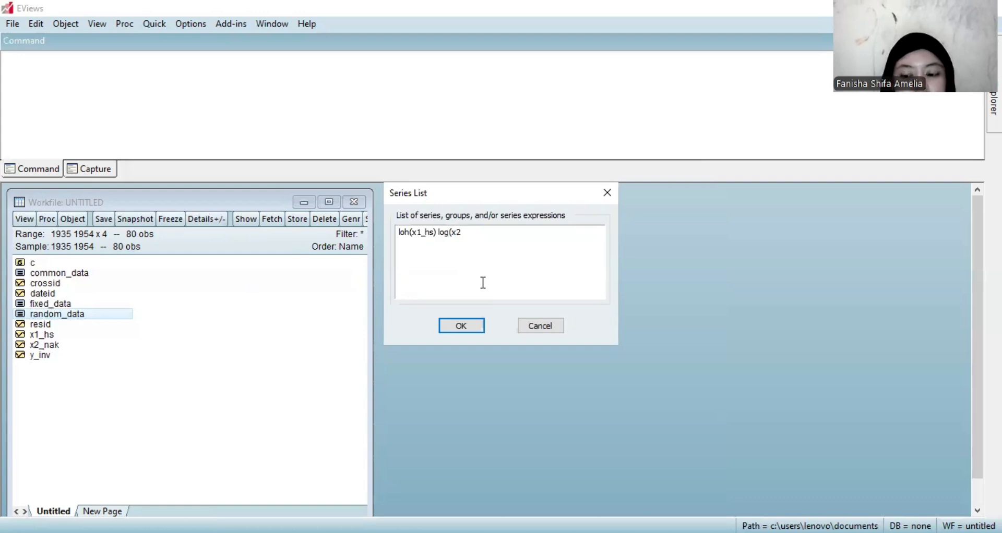
text(_nak))
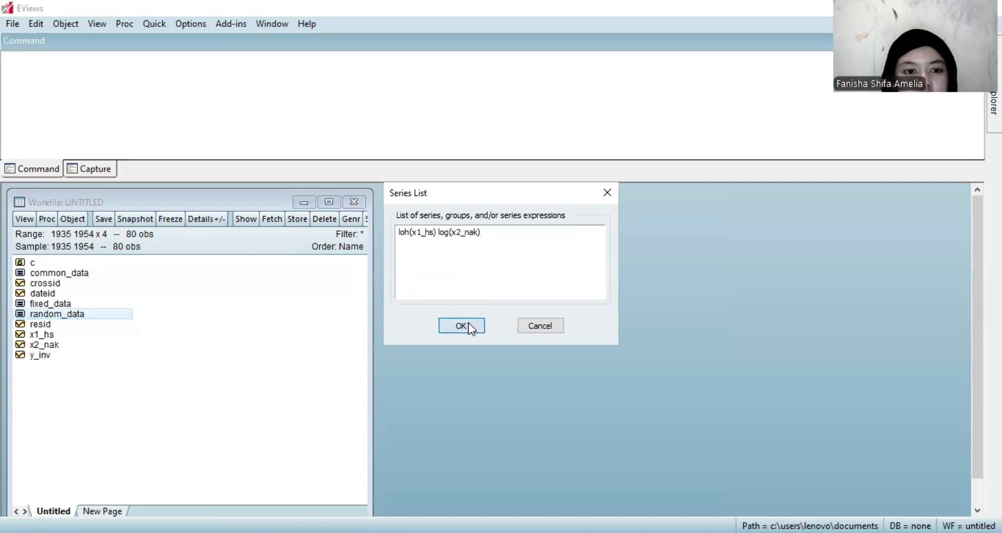
key(Return)
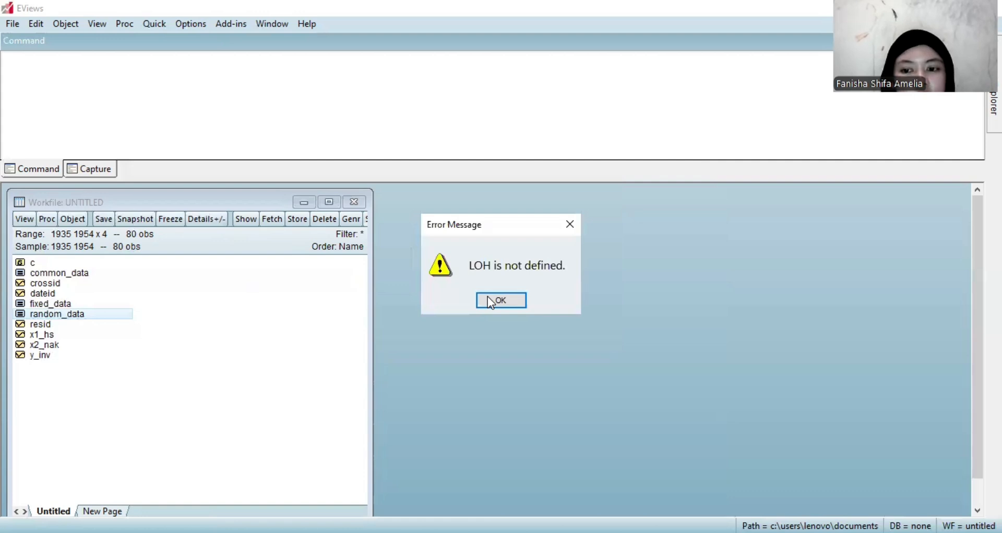
click(491, 302)
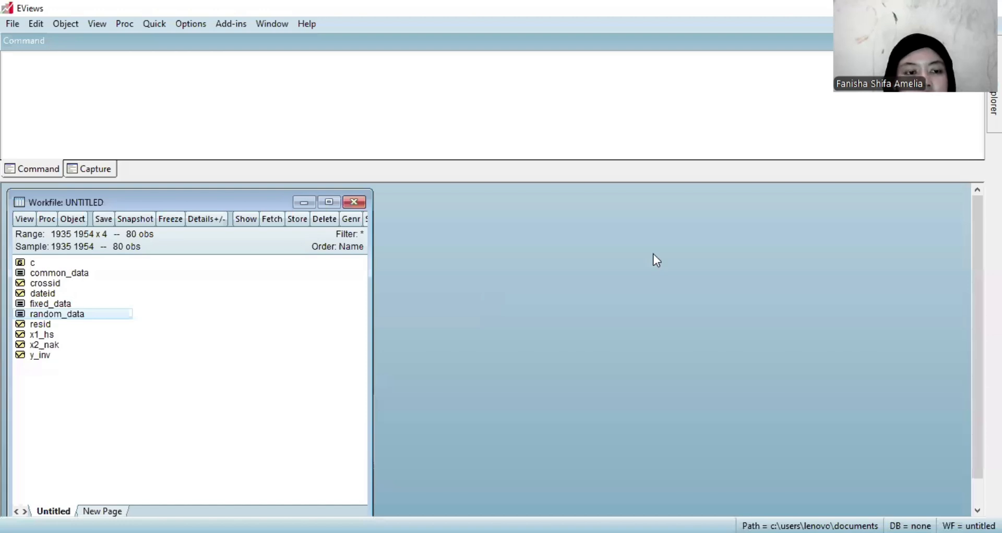
Compute the group correlations for the series list log(x1_hs) log(x2_nak), review the correlation matrix, and close the group.
click(443, 126)
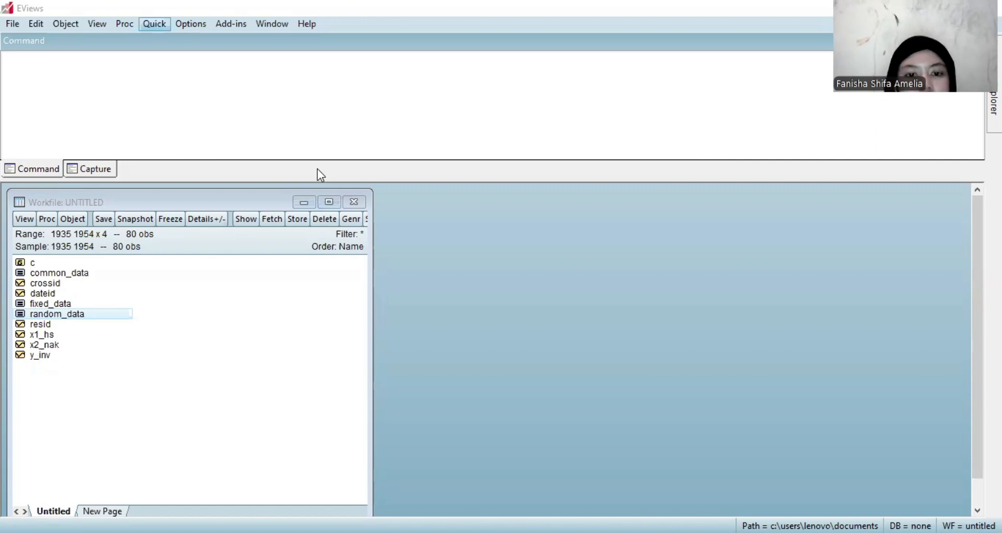
text(lo)
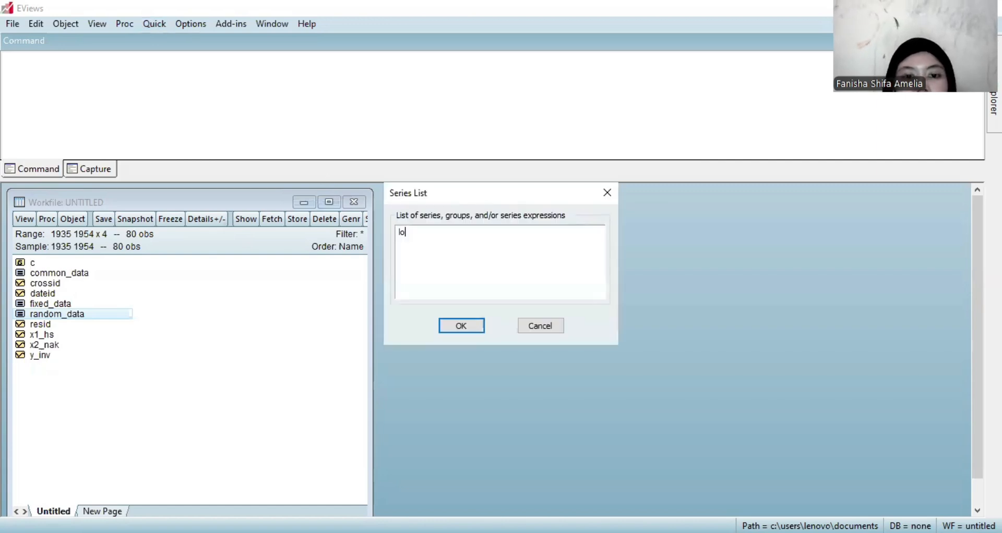
text(g)
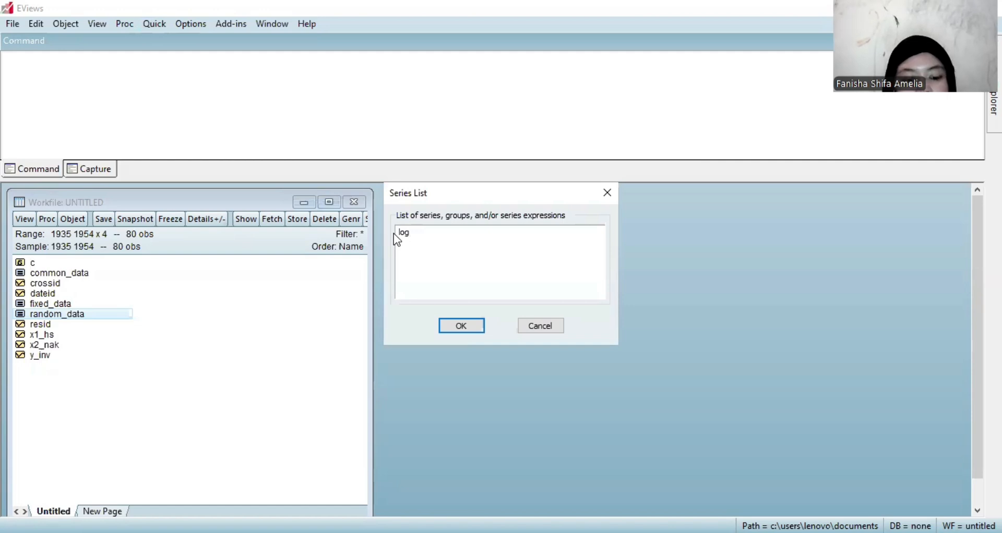
text((x)
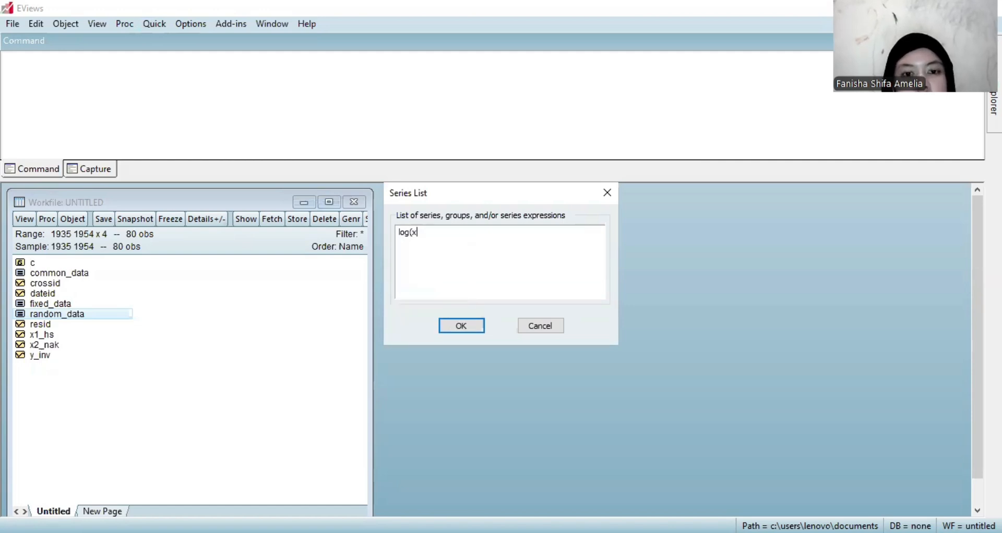
text(1)
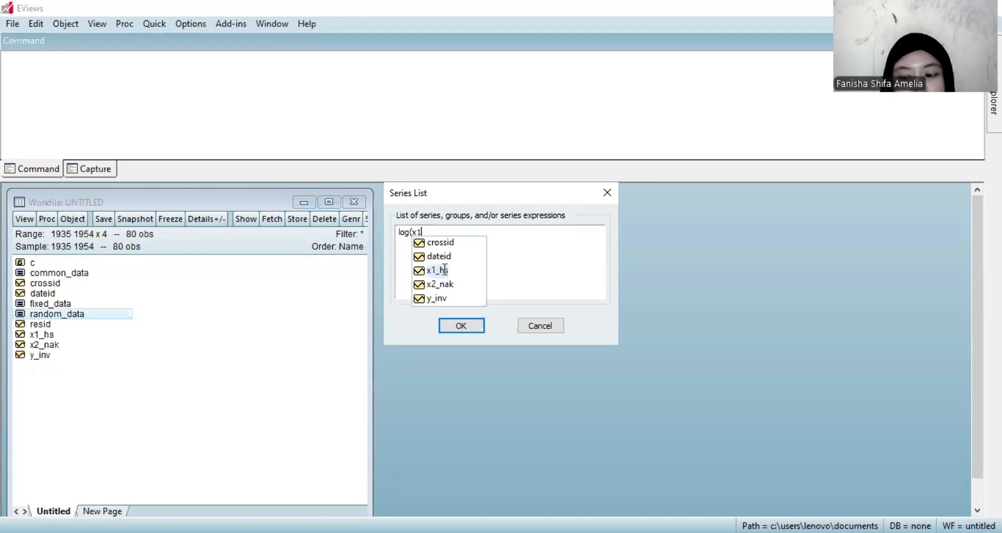
text(_hs) )
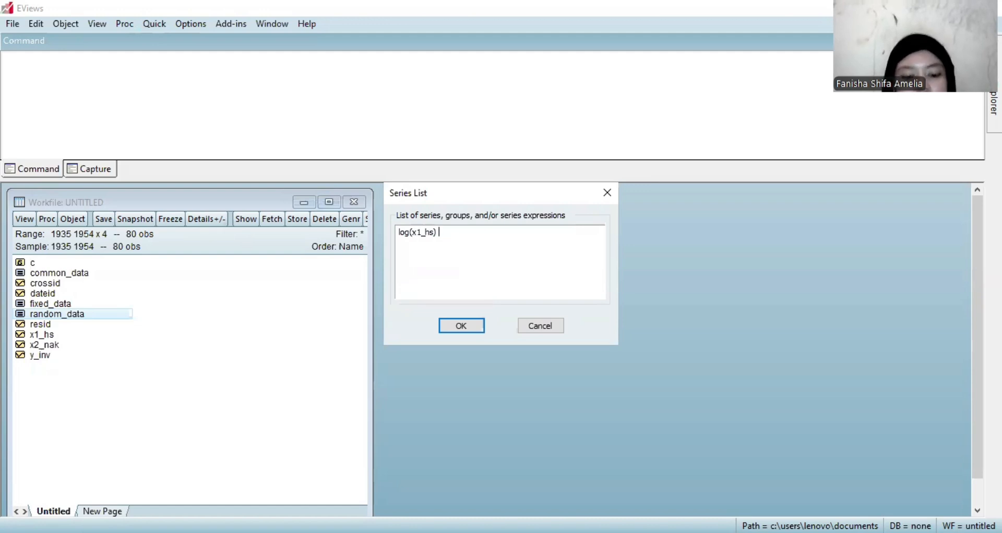
text(log)
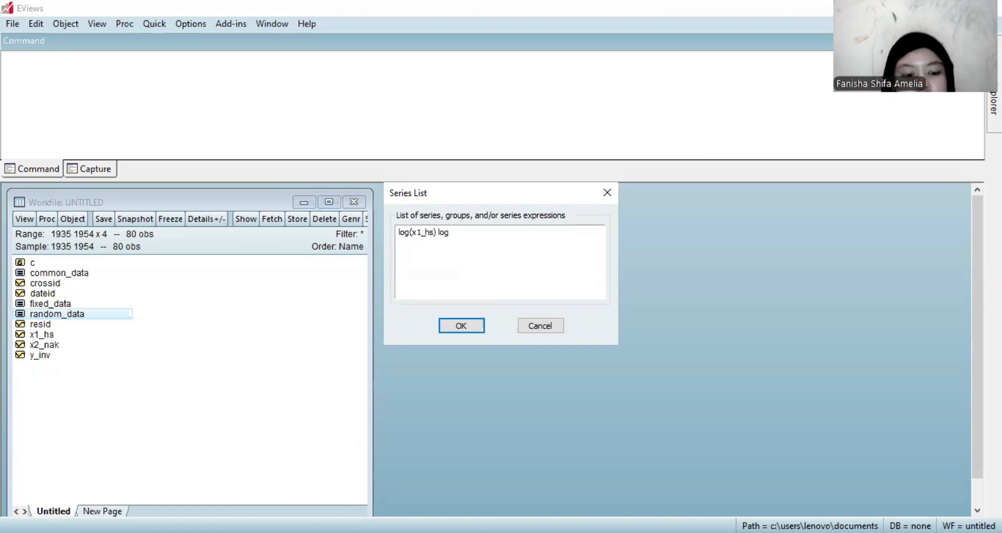
text((x2)
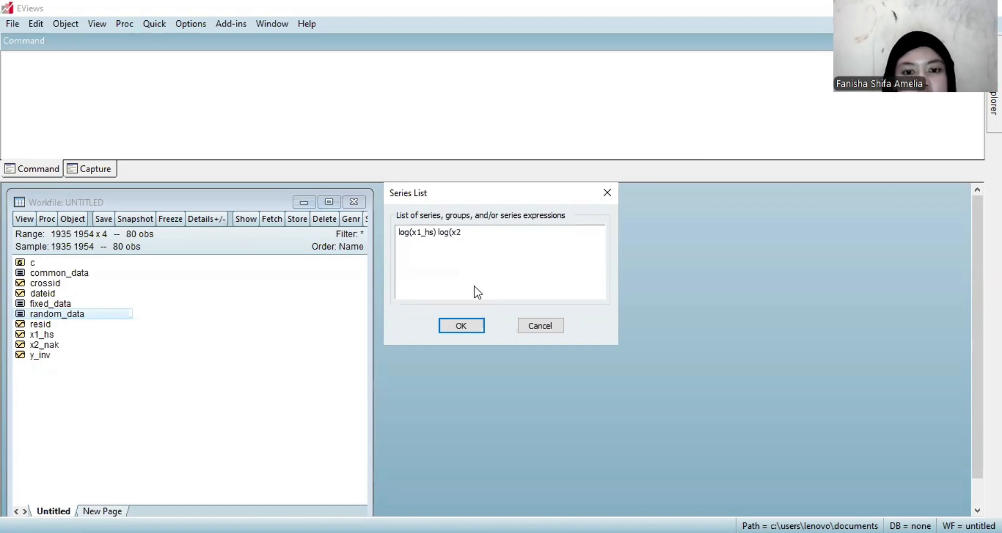
text(_nak)
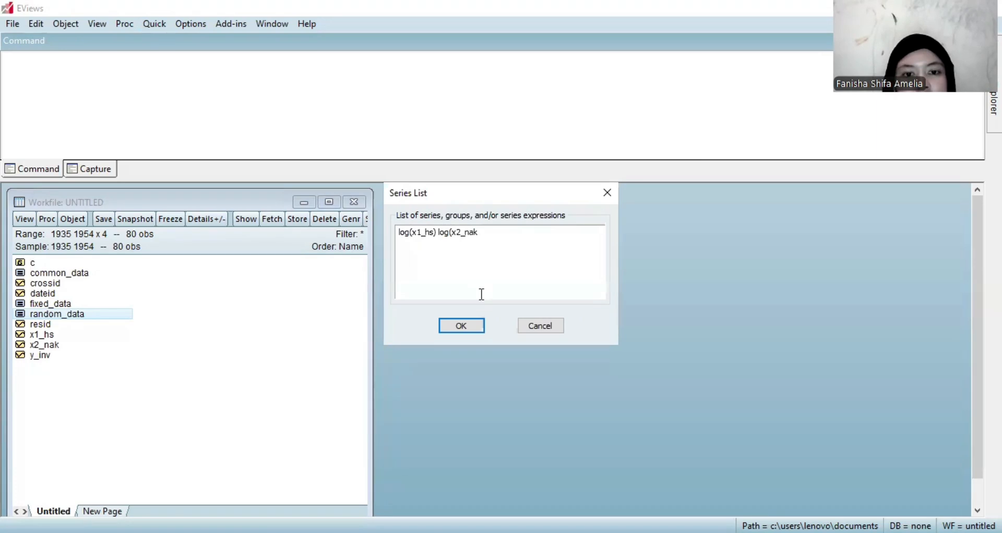
text())
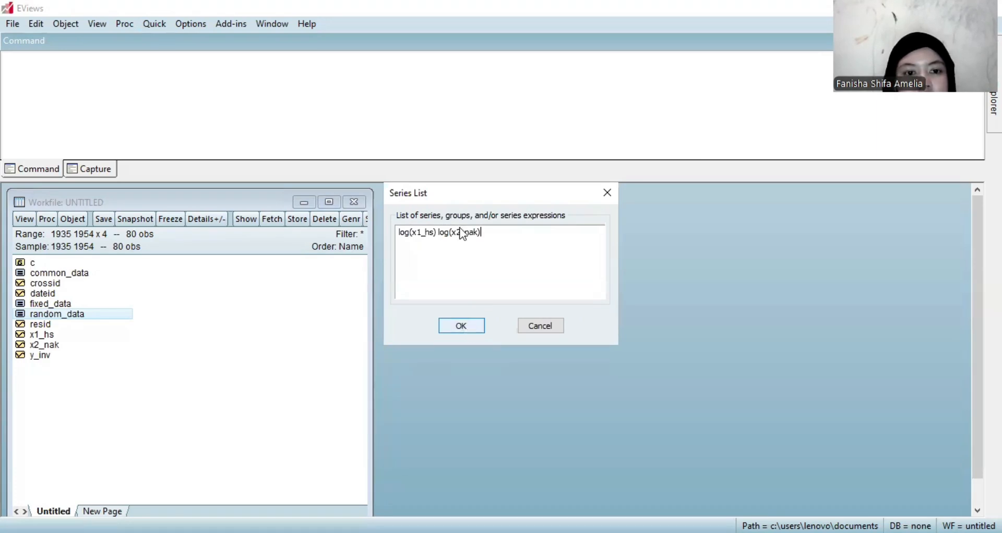
key(Return)
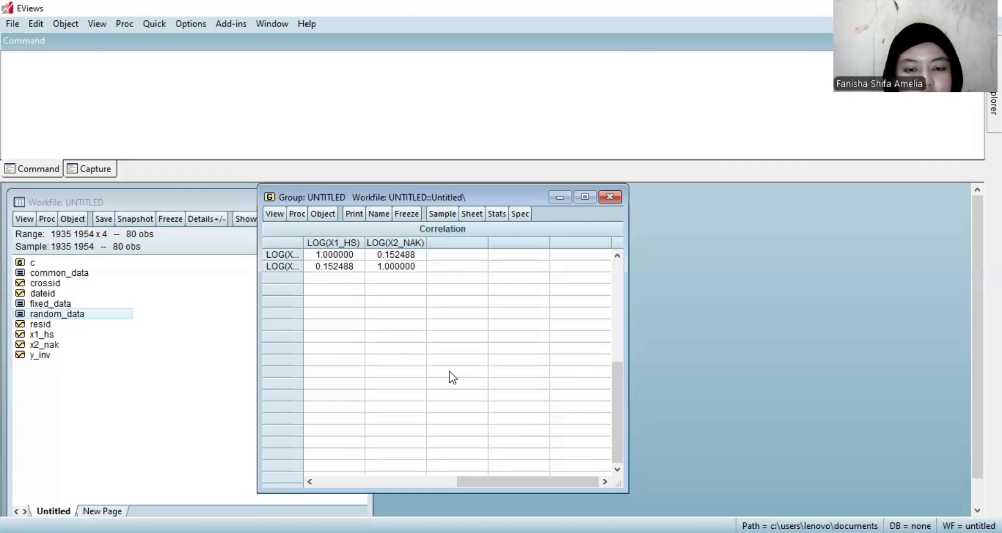
click(610, 197)
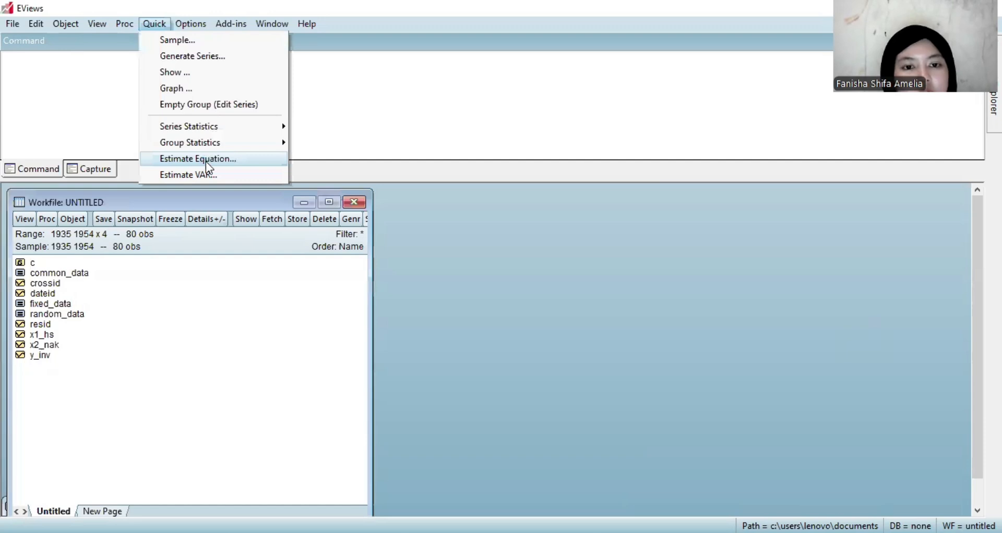
Estimate log(y_inv) c log(x1_hs) log(x2_nak) by least squares with no cross-section effects and GLS weights set to Cross-section weights.
click(206, 162)
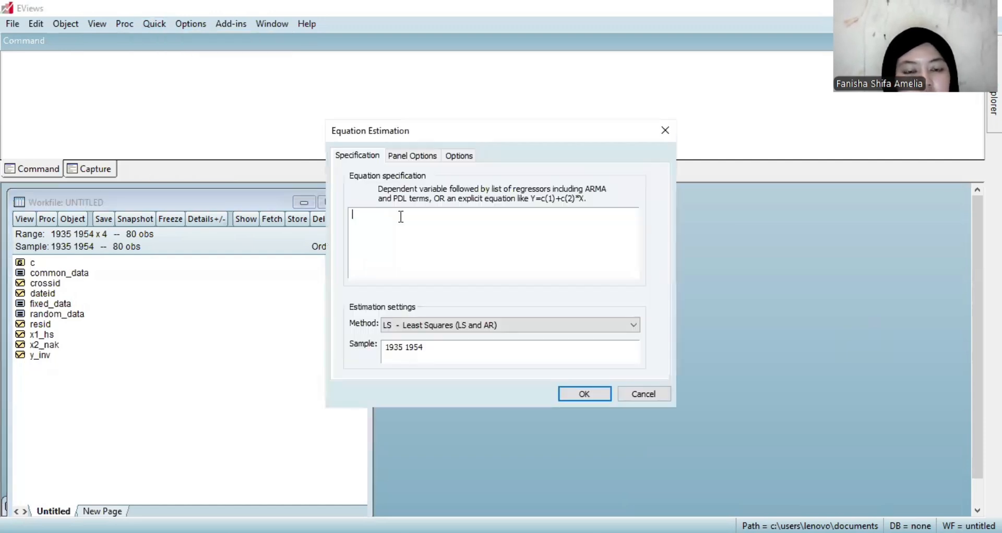
text(log(y_inv) c log(x1_hs) log(x2_nak)
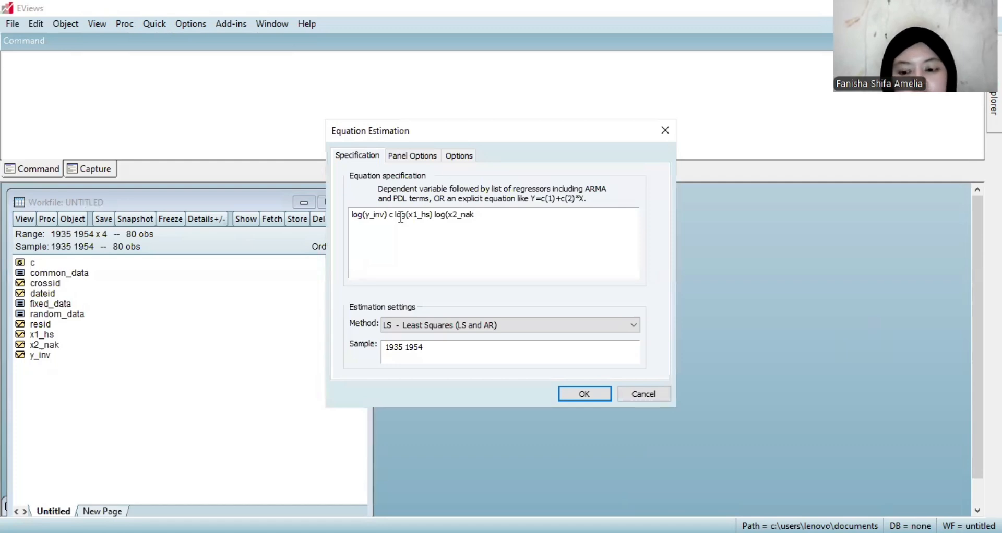
text())
click(408, 157)
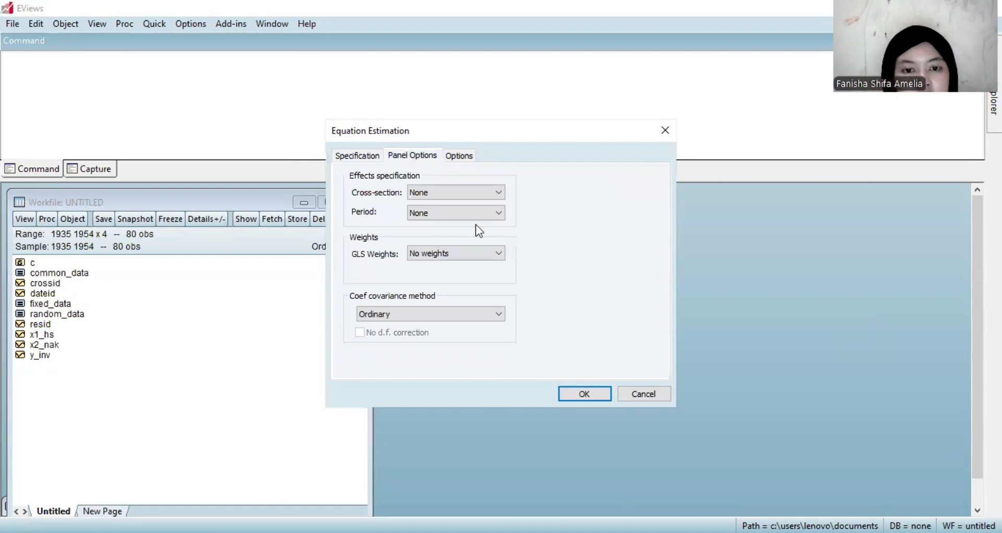
click(475, 256)
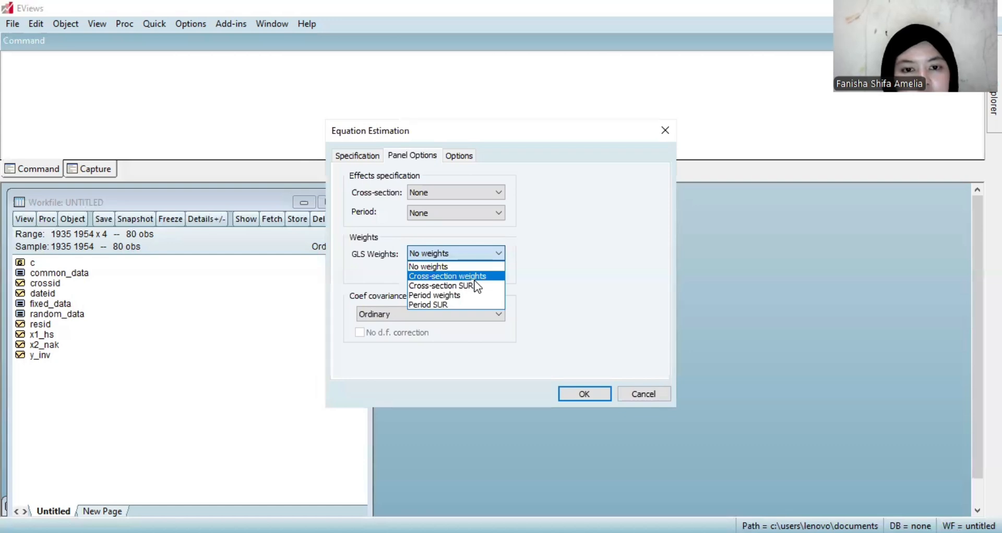
click(590, 400)
click(593, 397)
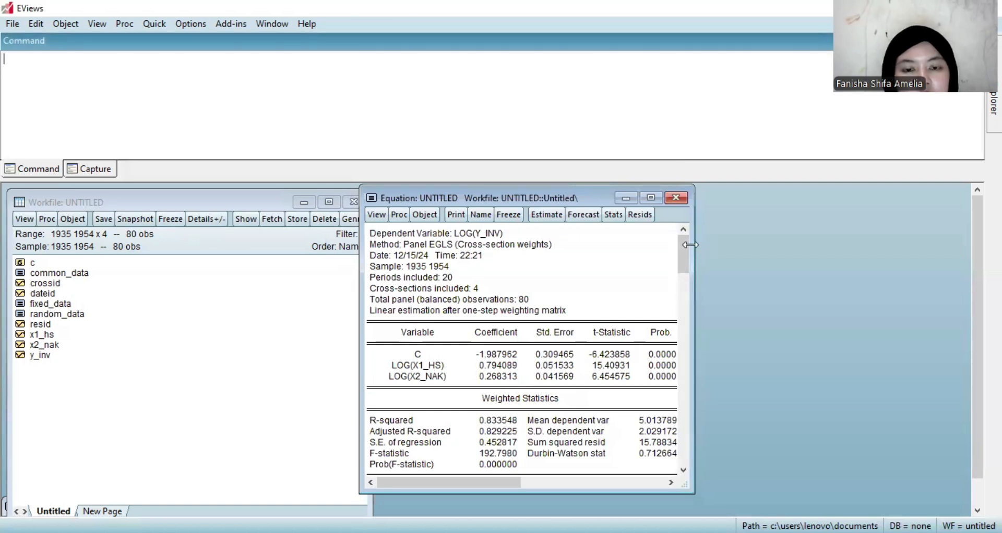
Widen and reposition the equation output, and try to run the residual Heteroskedasticity Test on the weighted equation.
drag(690, 245, 730, 245)
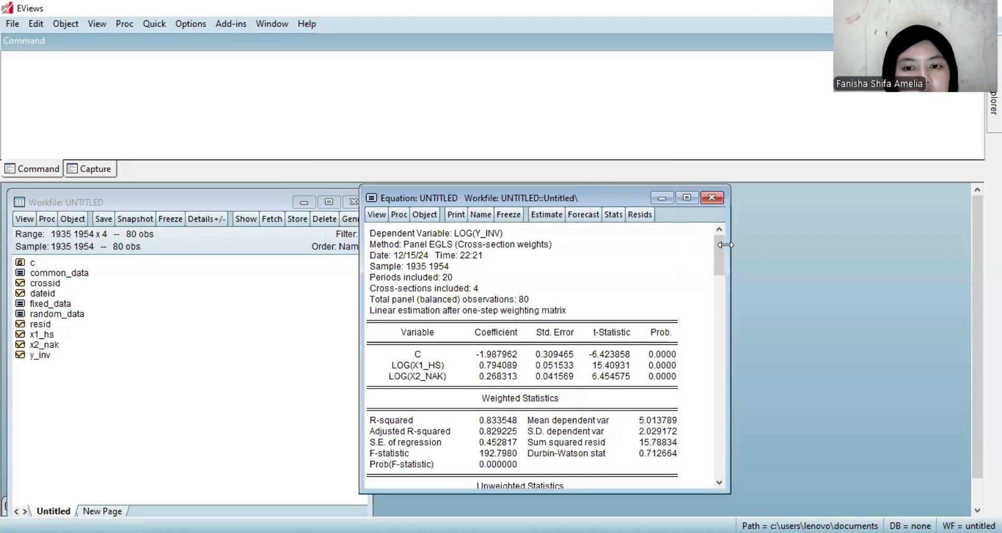
drag(614, 196, 666, 195)
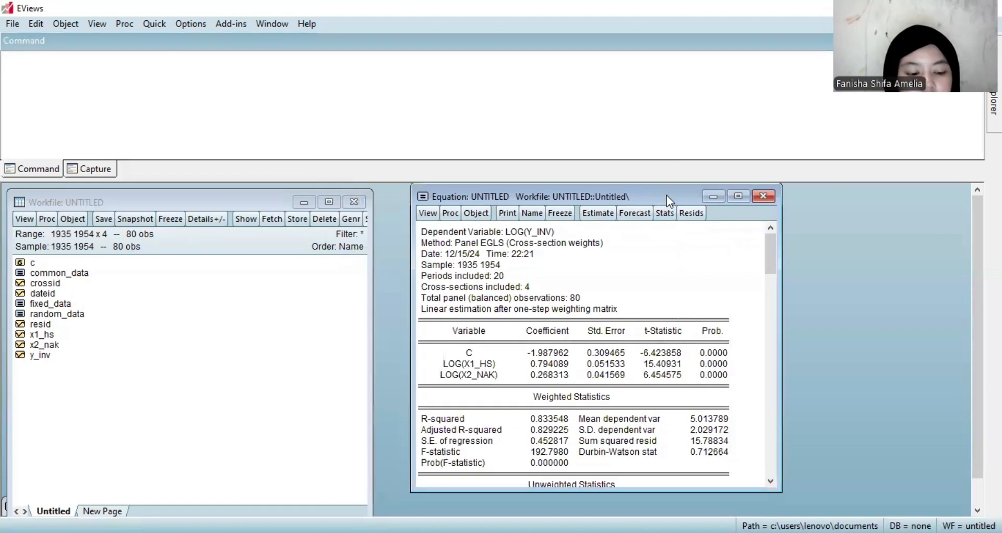
click(428, 214)
mouse_move(469, 400)
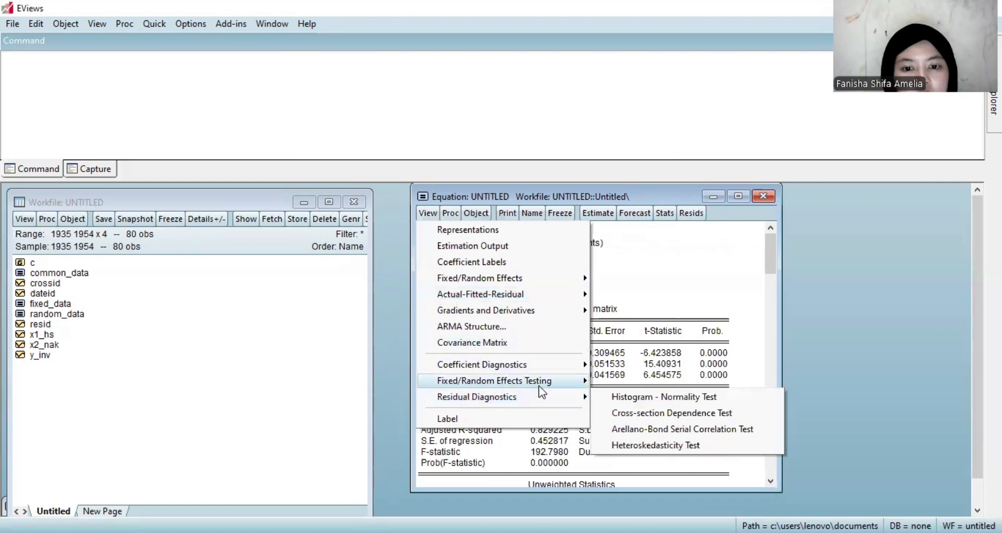
click(620, 444)
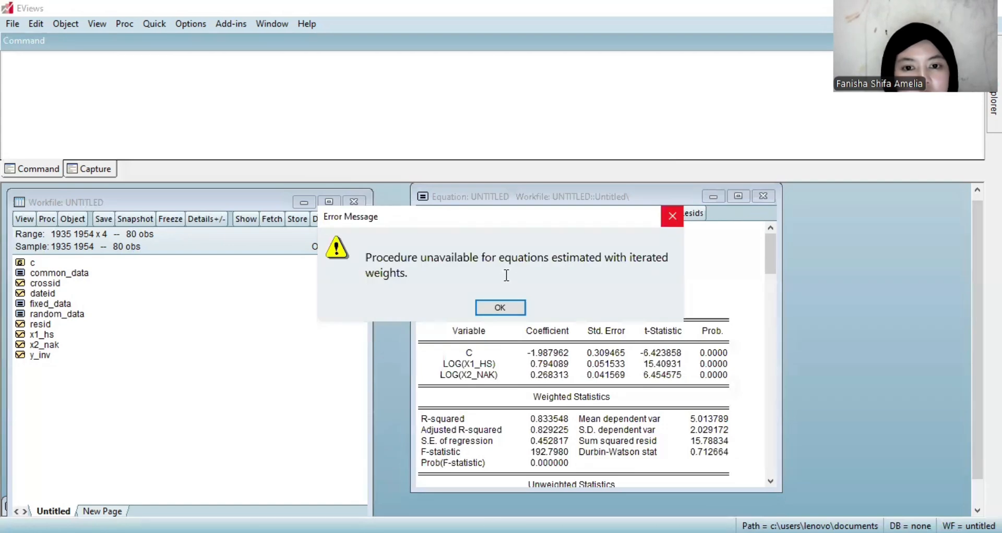
click(510, 308)
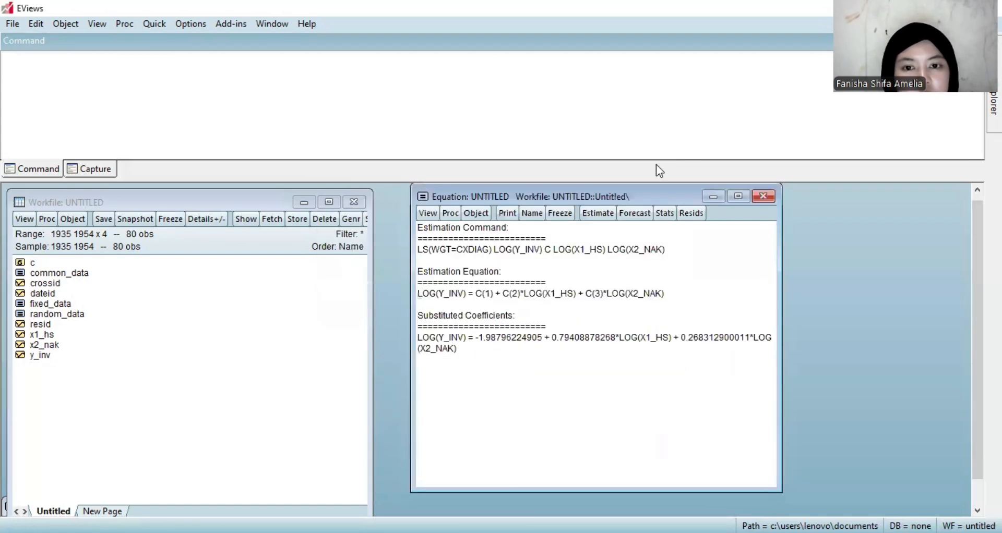
Return to the estimation output, review its weighted and unweighted statistics, and delete the untitled equation.
click(656, 213)
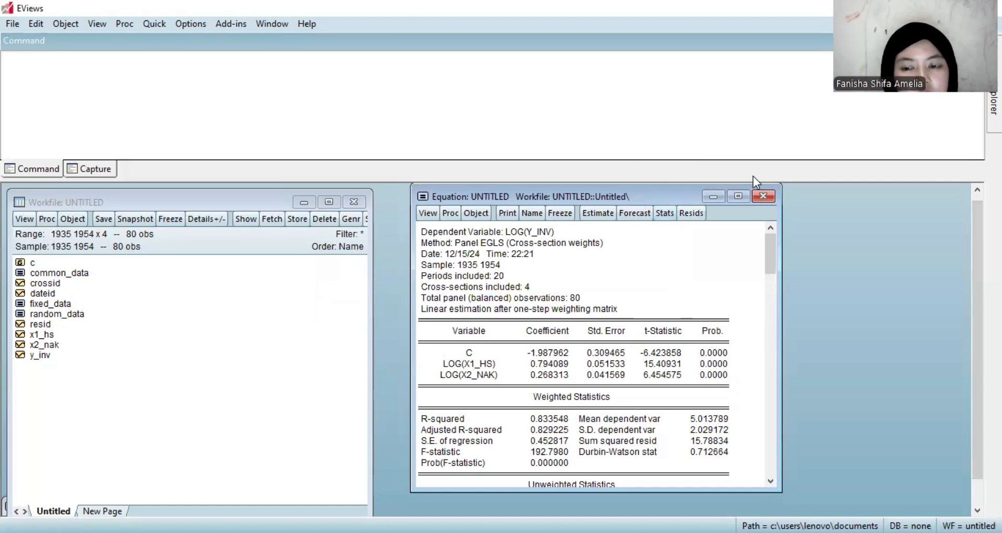
drag(770, 256, 775, 325)
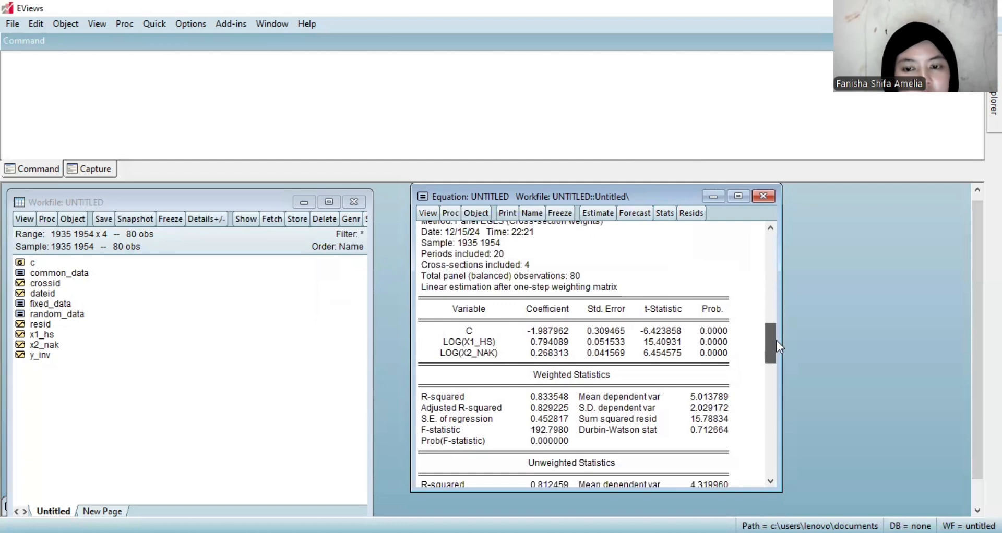
scroll(779, 386, down, 1)
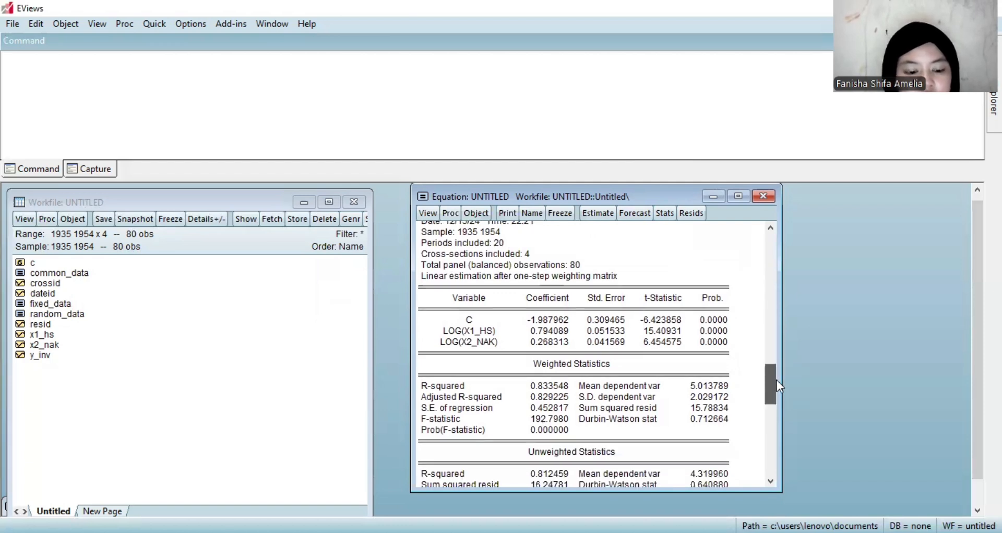
scroll(779, 405, down, 1)
drag(781, 393, 834, 245)
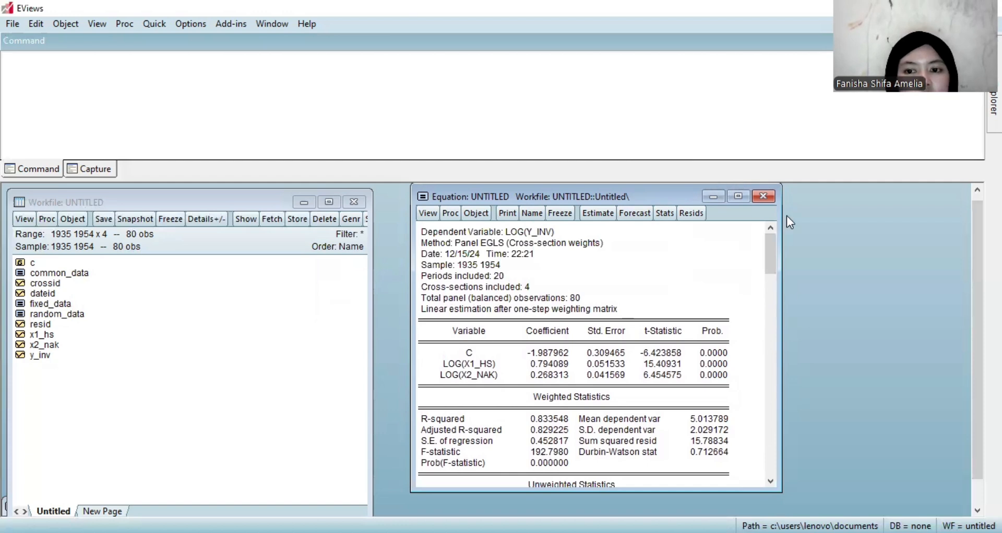
click(763, 196)
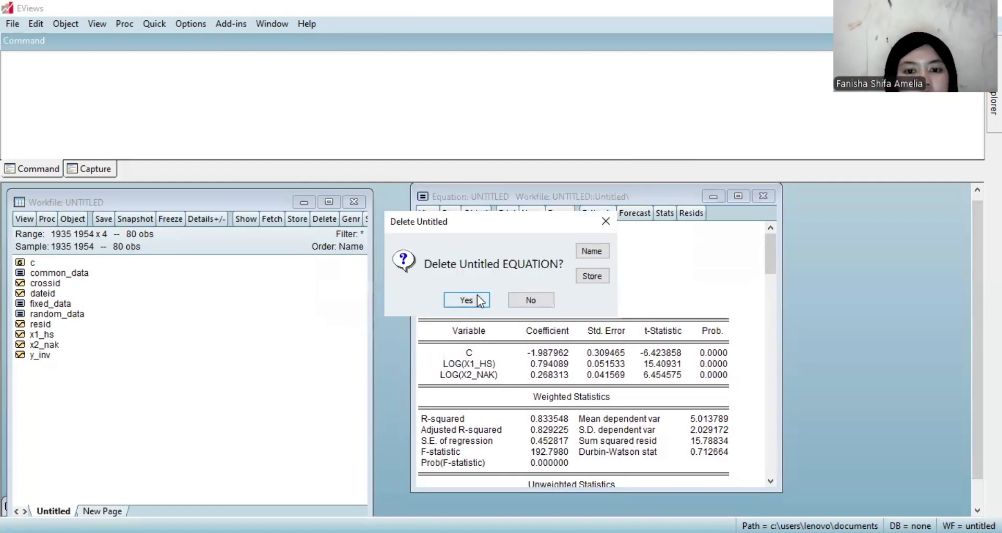
click(479, 299)
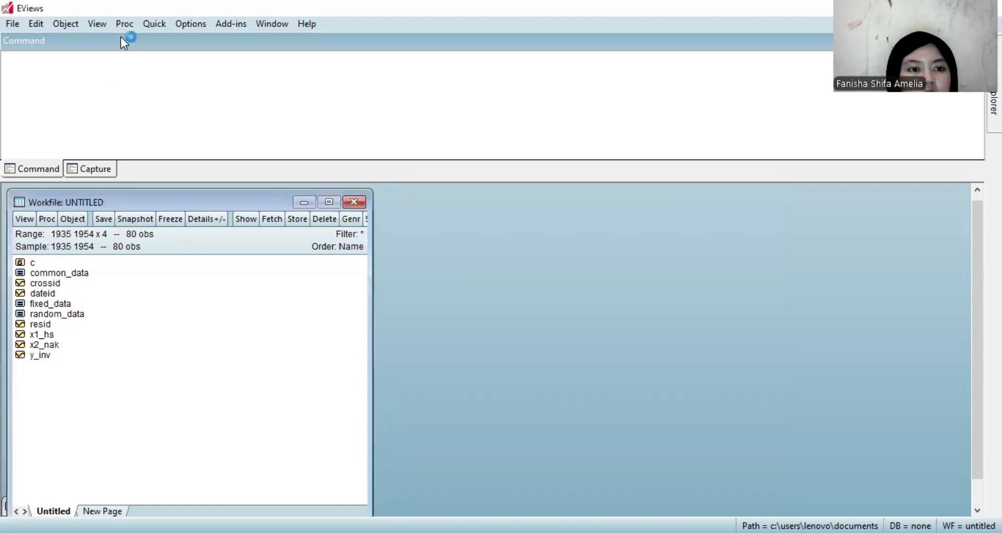
Estimate log(y_inv) c log(x1_hs) log(x2_nak) with fixed cross-section effects and GLS weights set to Cross-section weights.
click(154, 24)
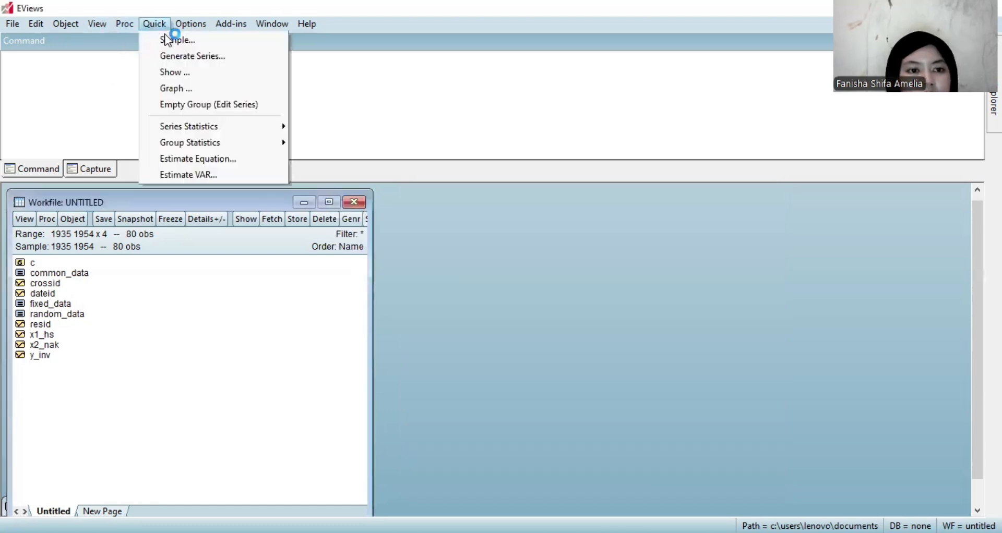
click(208, 160)
text(log(y_inv) c log(x1_hs) log(x2_nak)
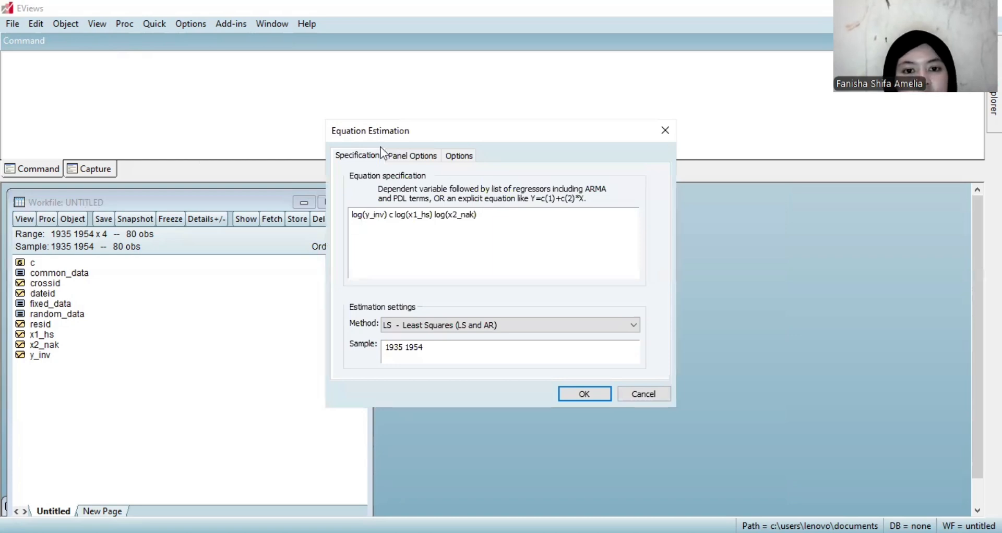
text())
click(406, 159)
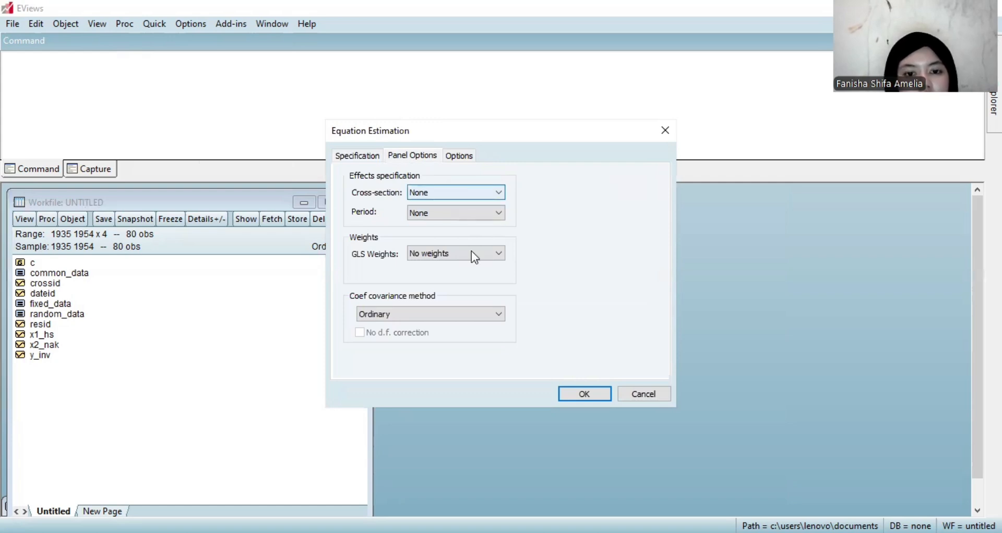
click(575, 392)
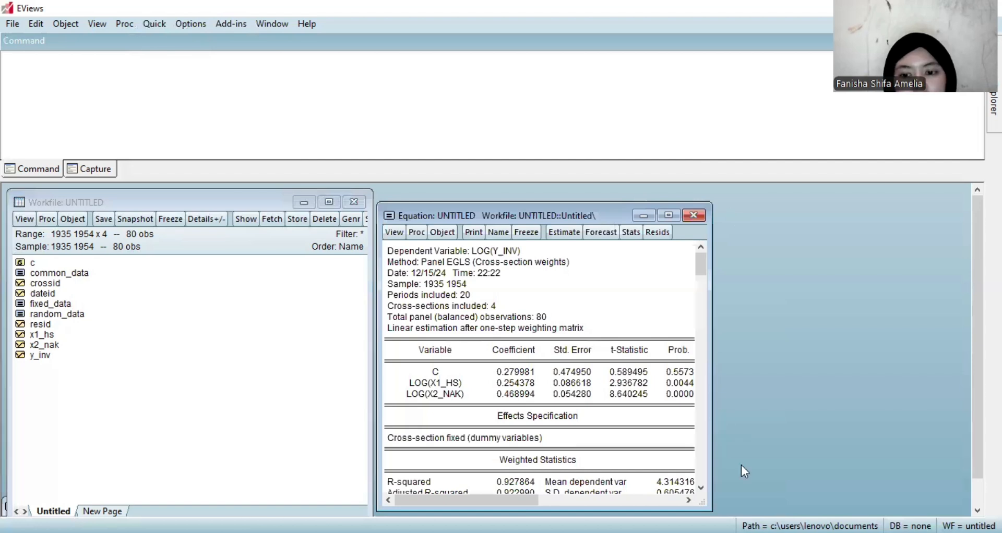
Open fixed_data beside the weighted fixed-effects equation, enlarge both outputs, and compare their coefficients, probabilities and weighted and unweighted statistics.
drag(742, 489, 741, 513)
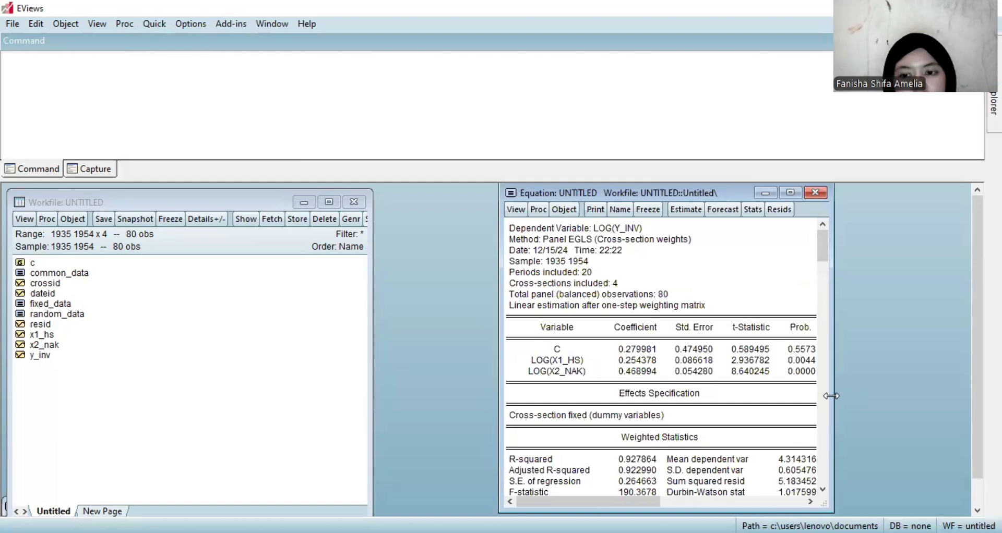
drag(832, 396, 916, 396)
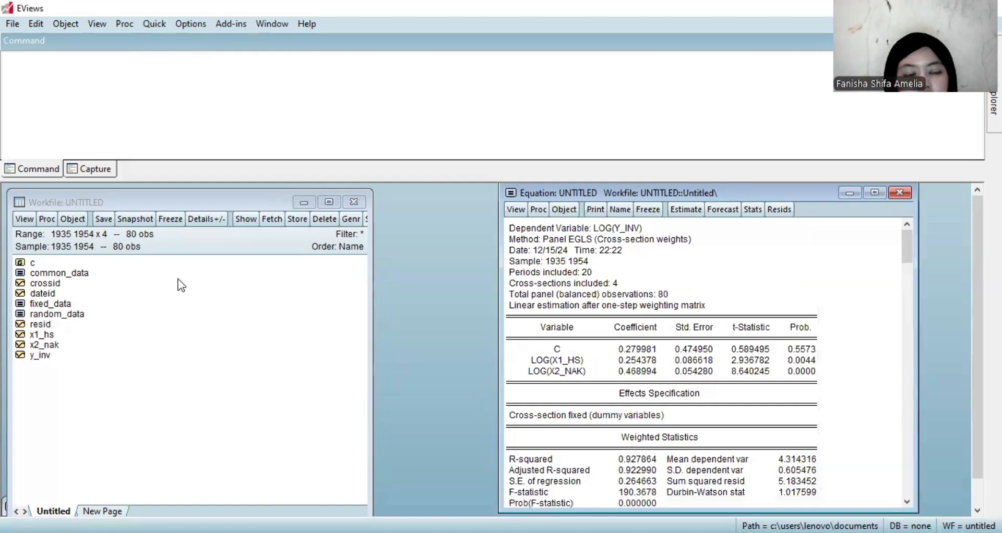
double_click(61, 309)
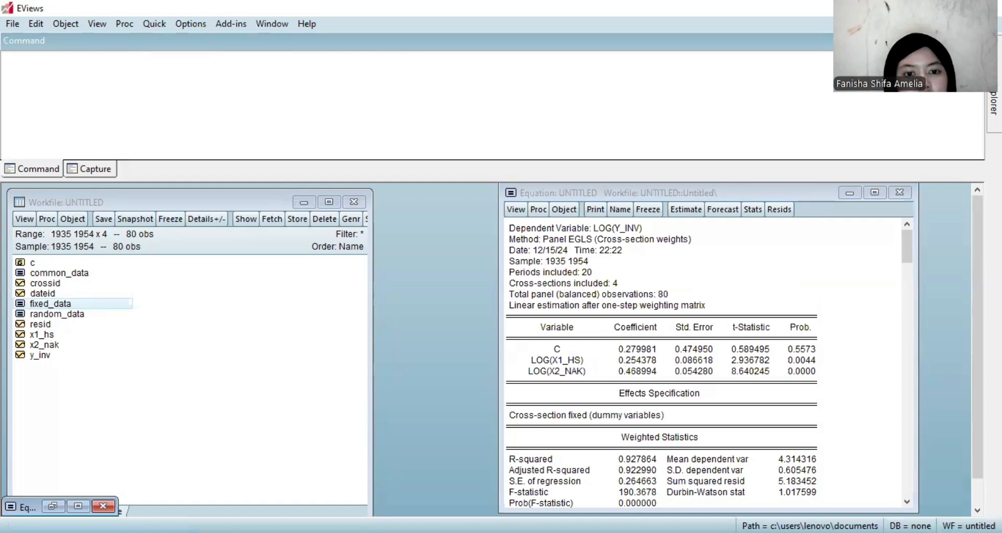
click(52, 507)
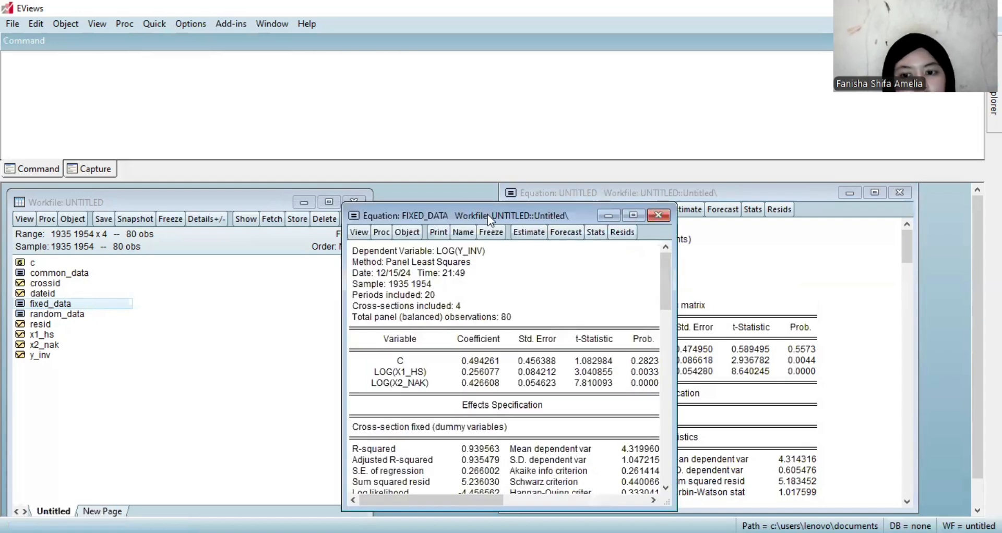
drag(488, 215, 258, 194)
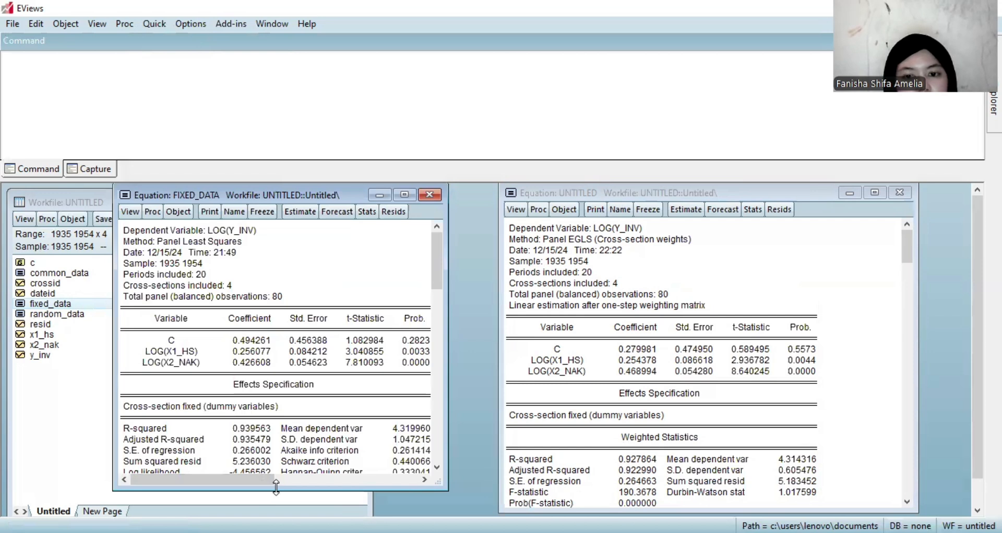
drag(276, 489, 276, 515)
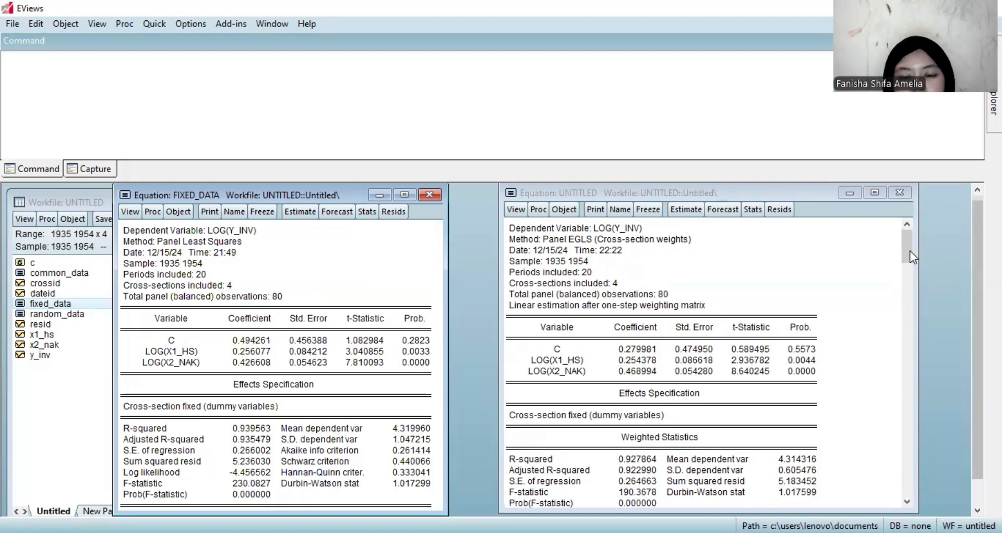
drag(910, 250, 913, 299)
scroll(904, 404, down, 1)
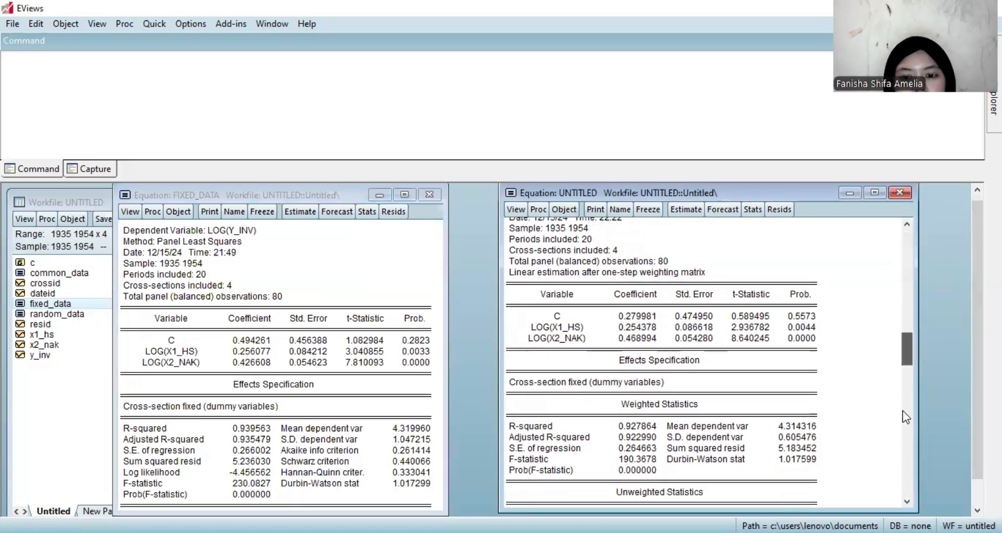
scroll(903, 418, down, 1)
scroll(900, 443, down, 1)
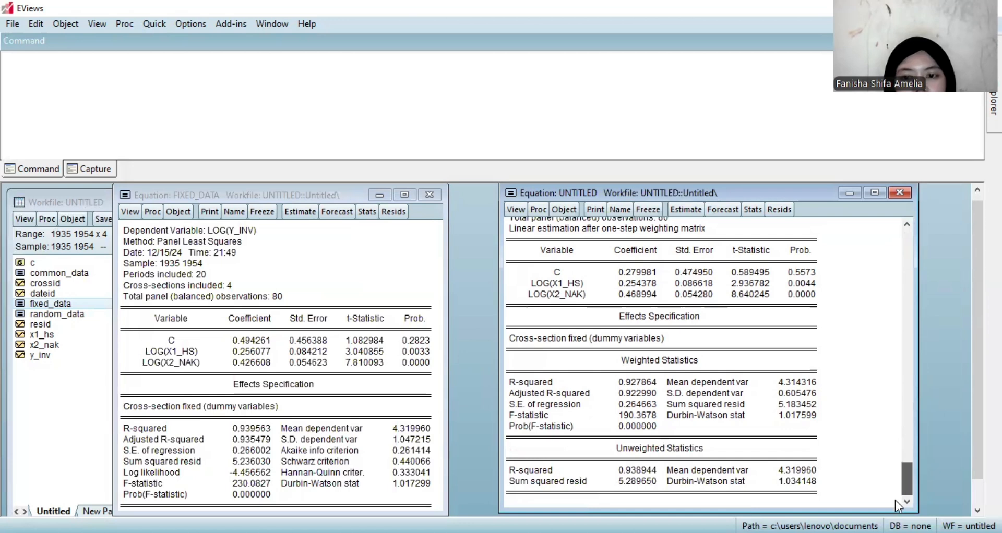